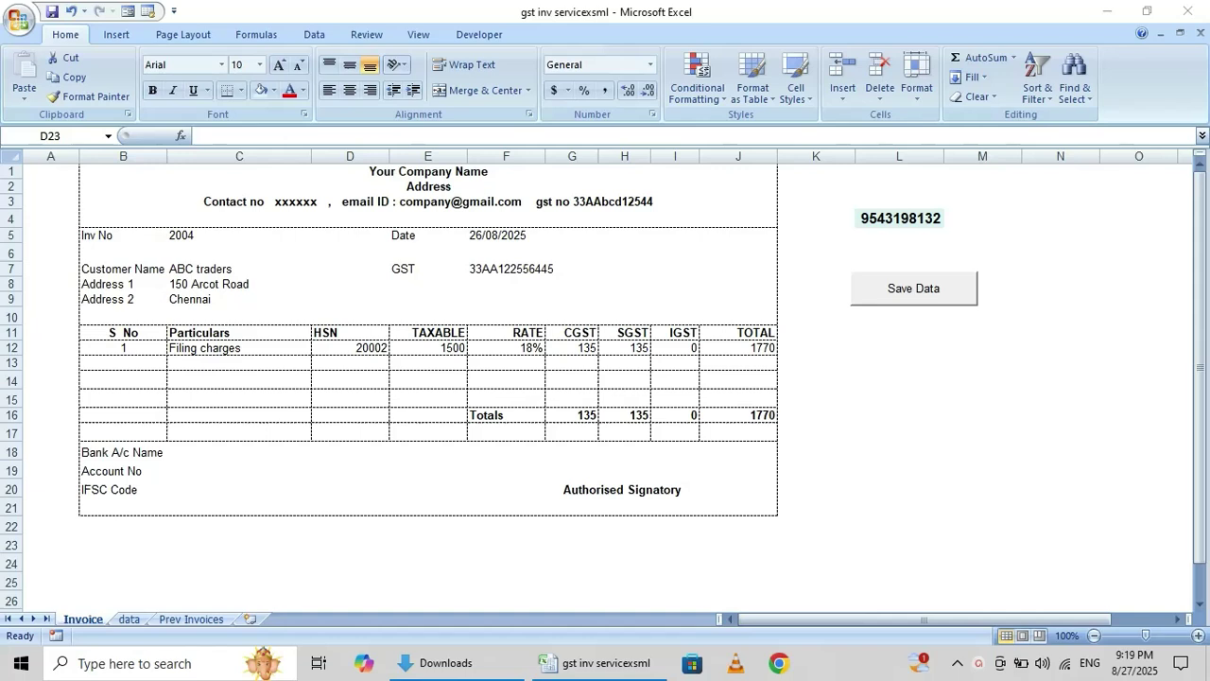
- Review invoice 2004 for ABC traders: Filing charges, HSN 20002, 1500 at 18%
click(179, 238)
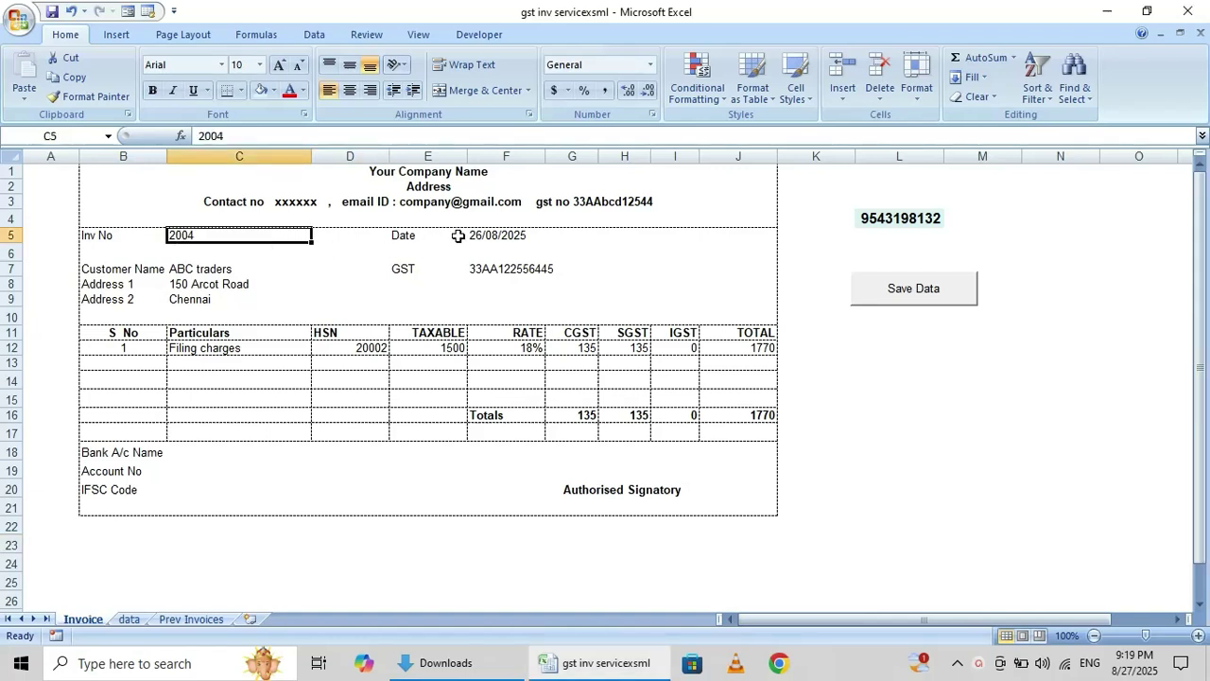
click(201, 278)
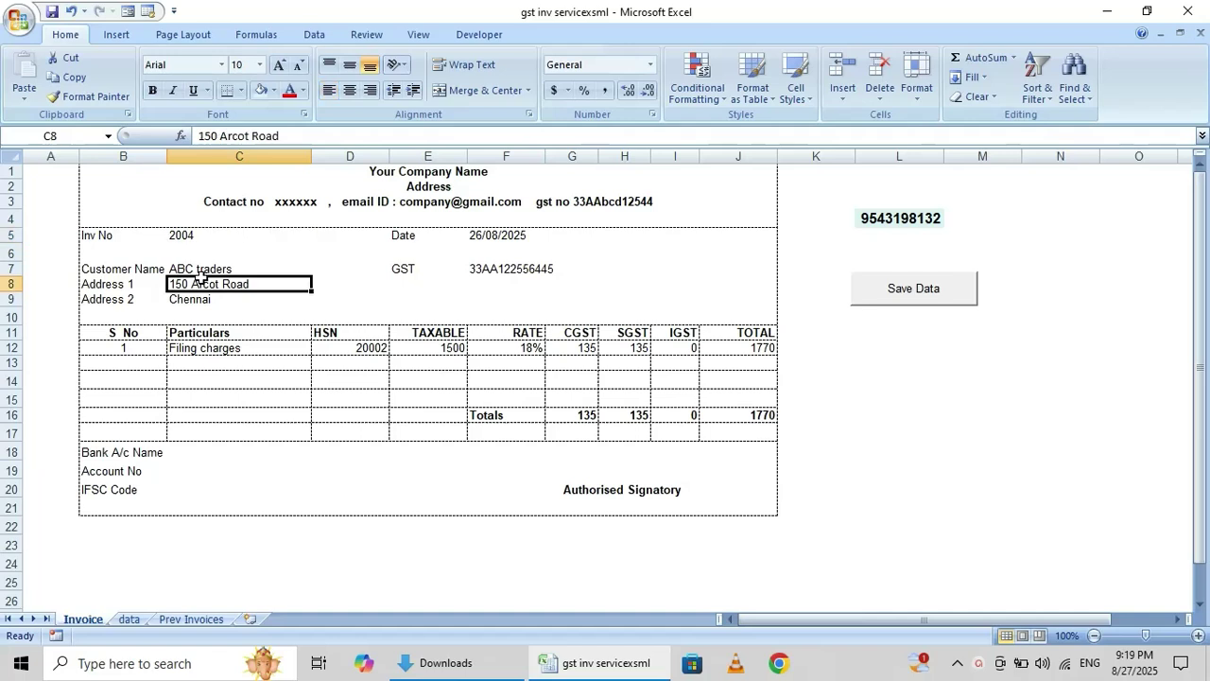
click(201, 273)
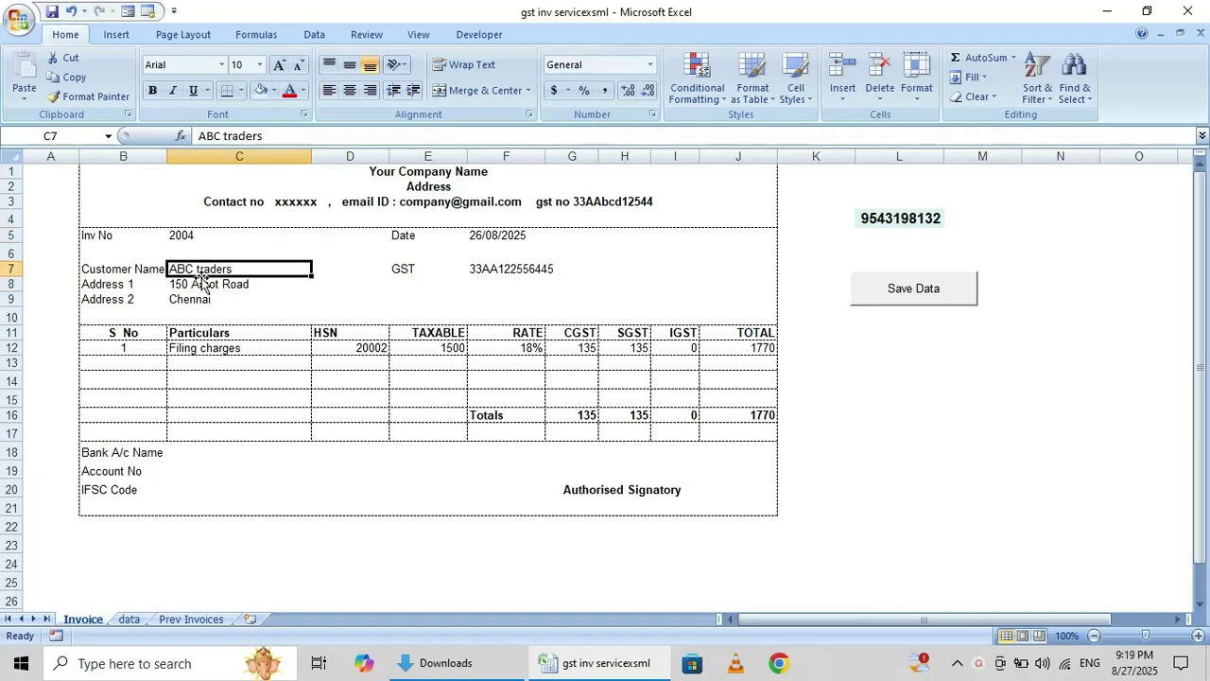
key(Tab)
key(Tab)
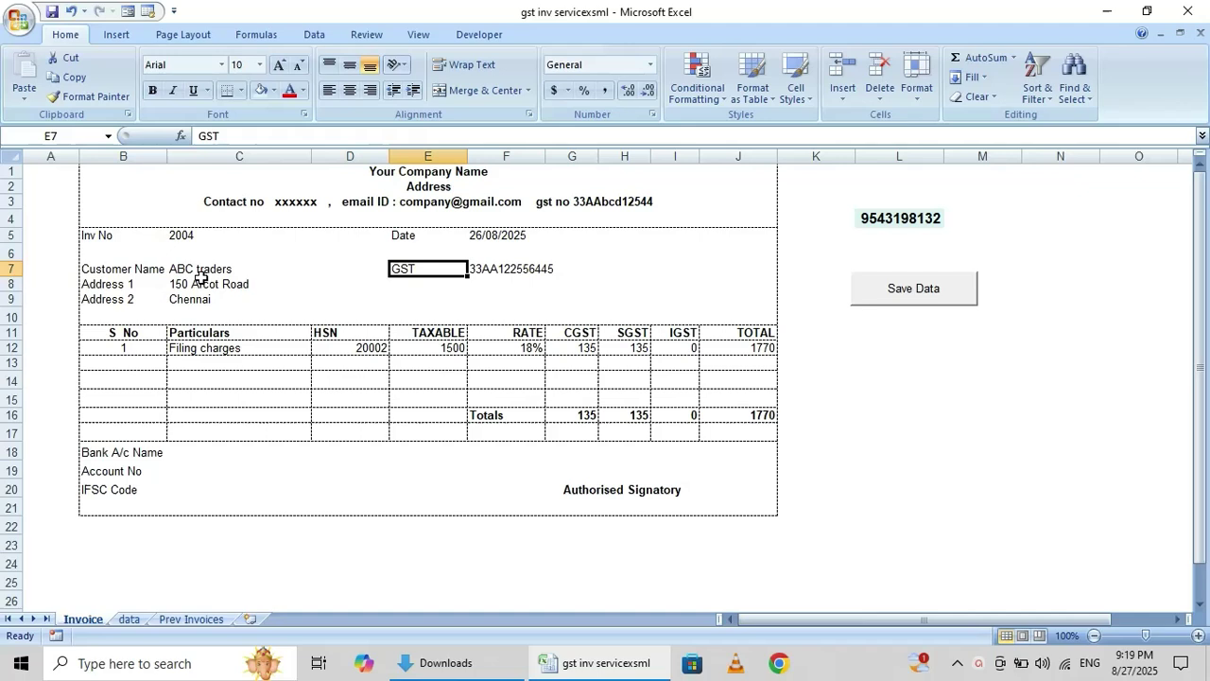
key(Down)
click(201, 278)
key(Down)
key(Down)
key(Down)
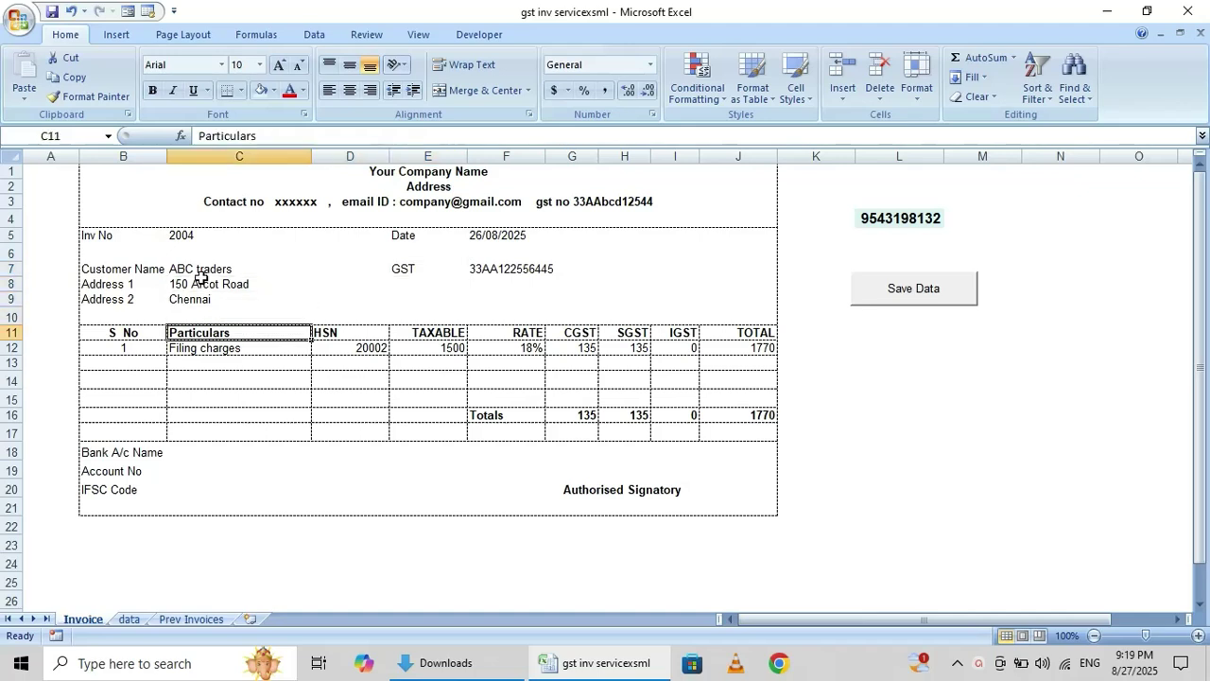
key(Down)
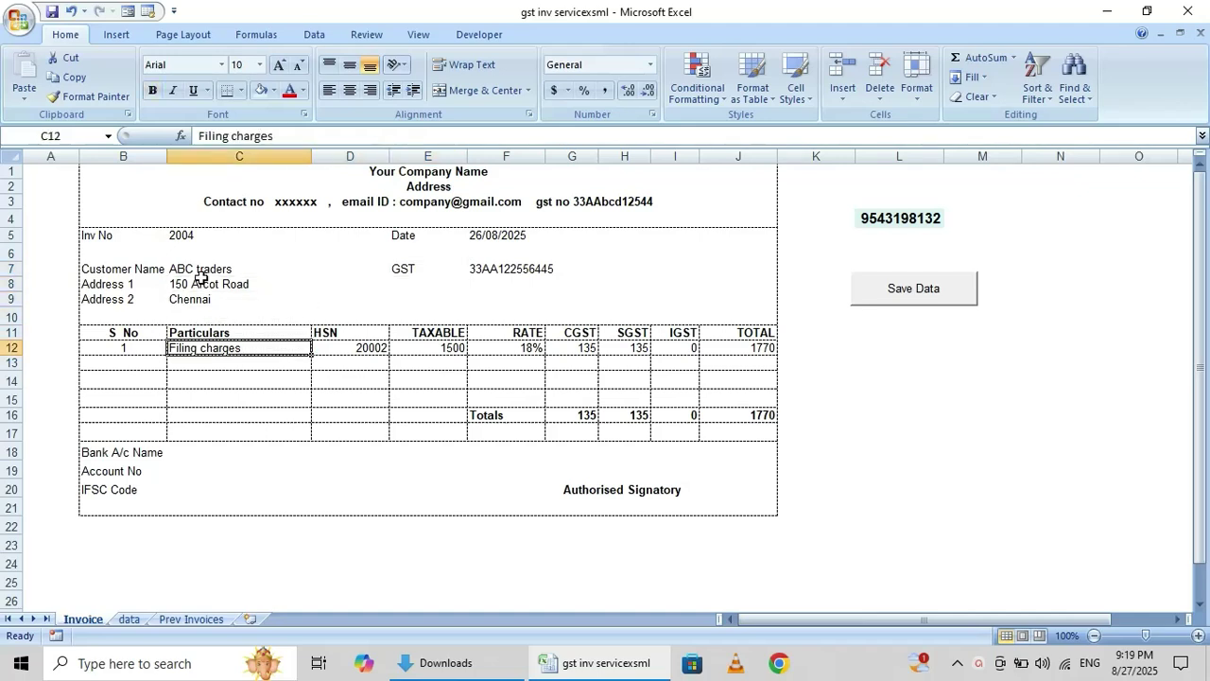
key(Right)
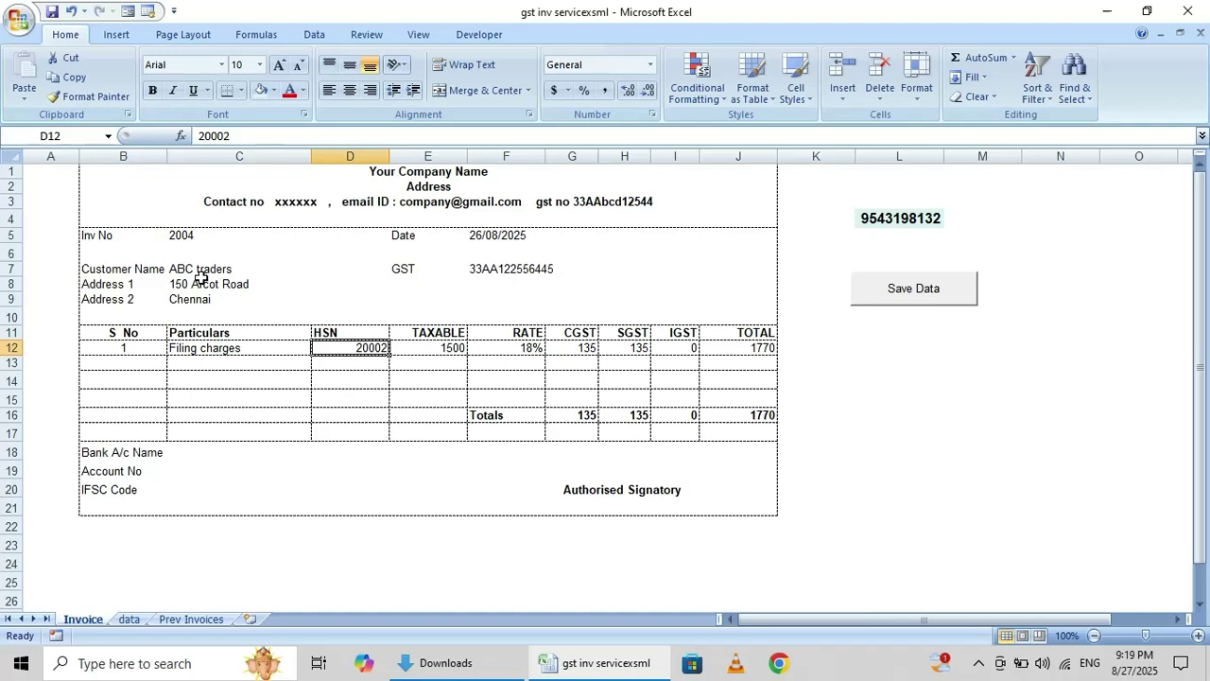
key(Right)
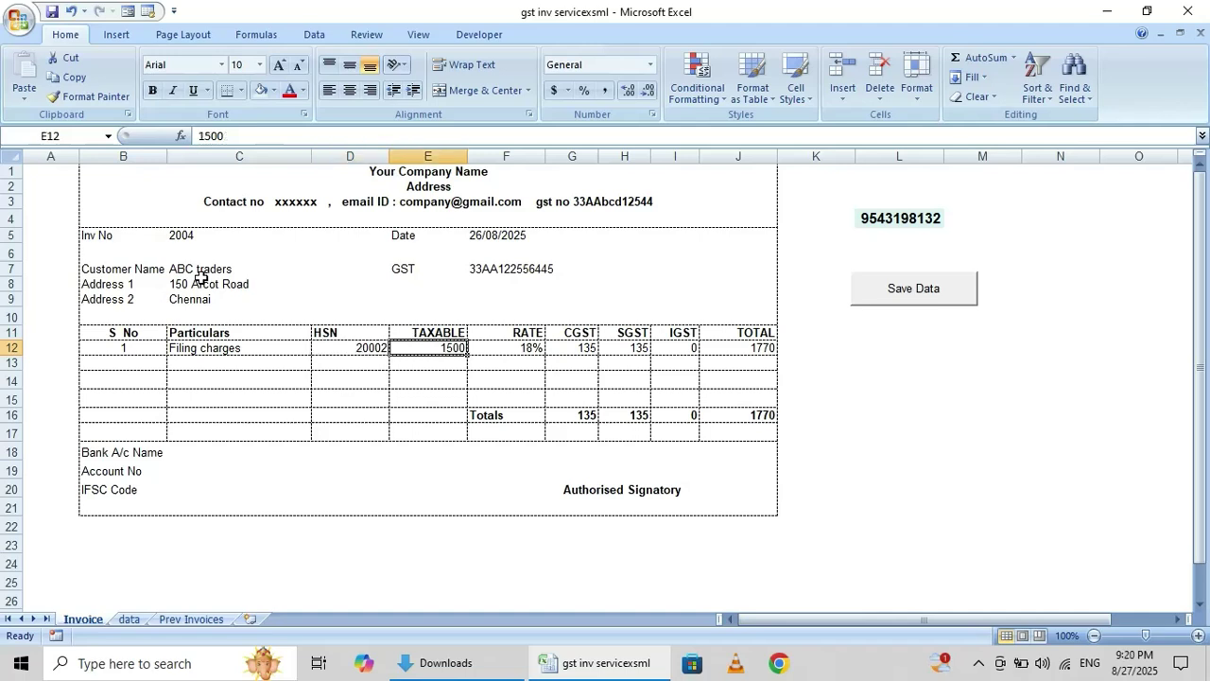
key(Right)
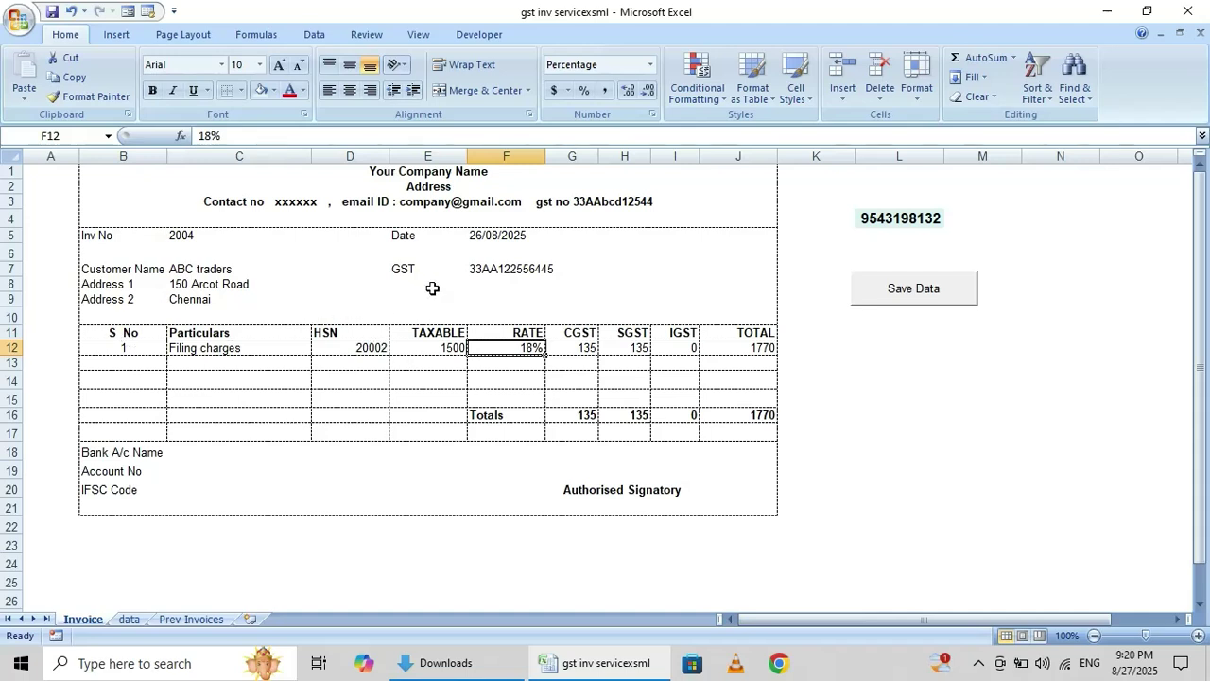
- Save invoice 2004 to the data sheet and view the added record
click(895, 301)
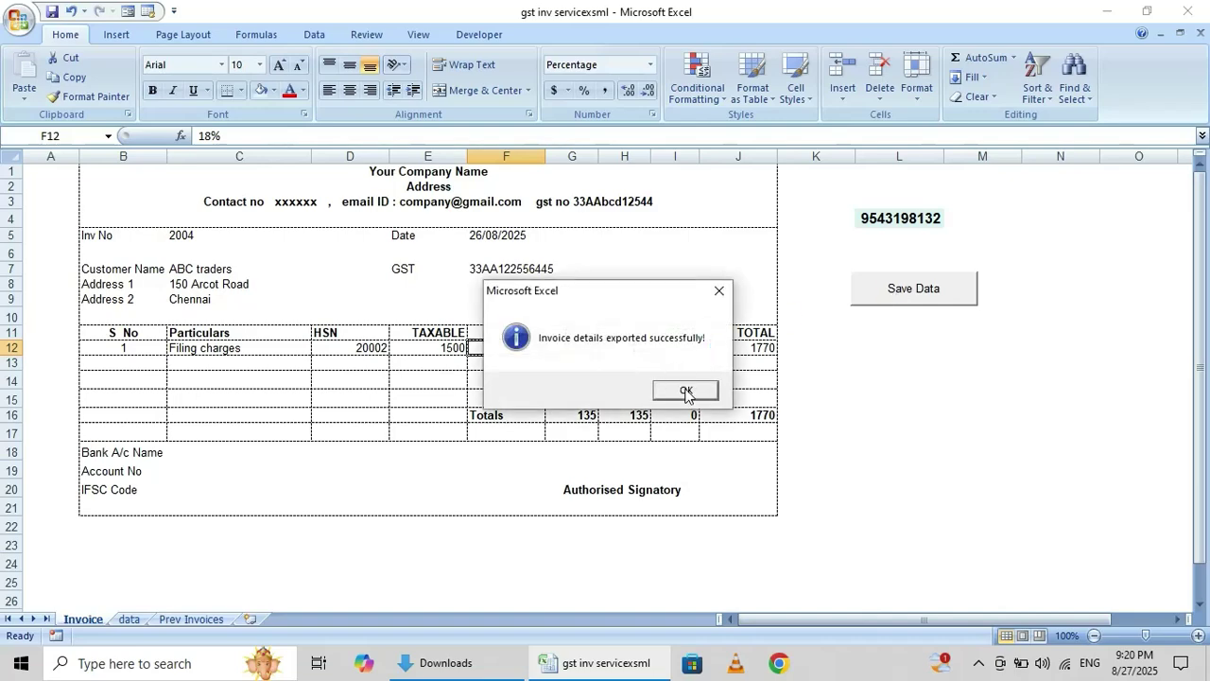
click(685, 390)
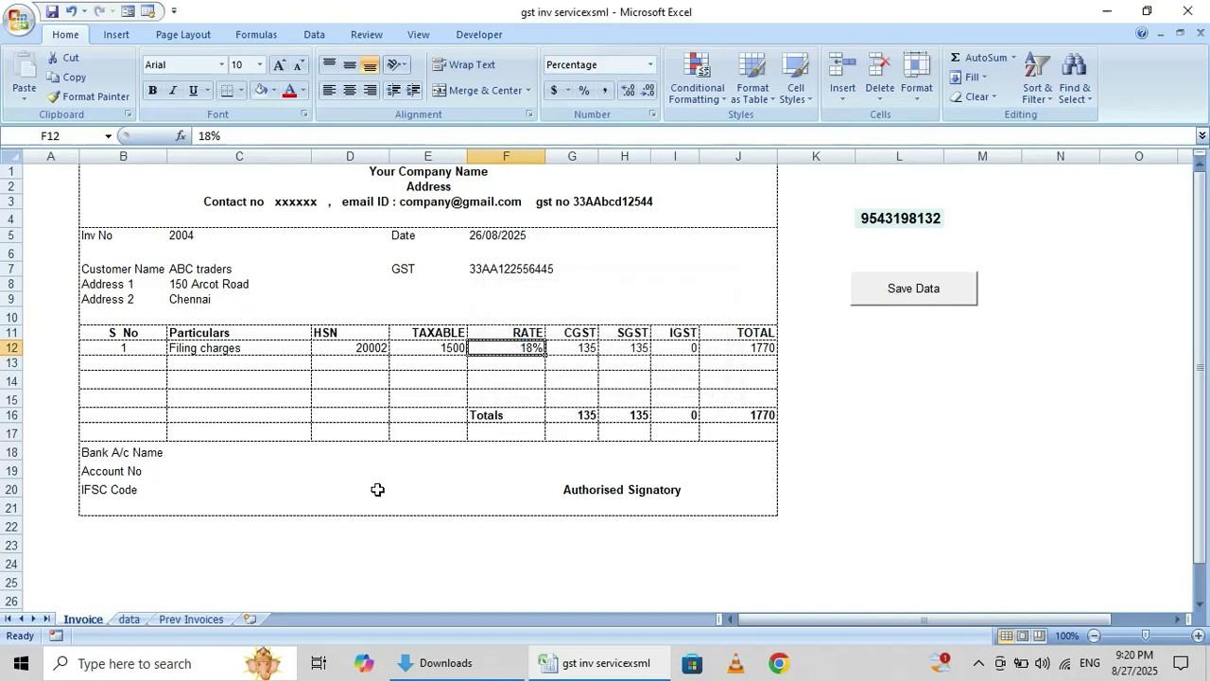
click(130, 620)
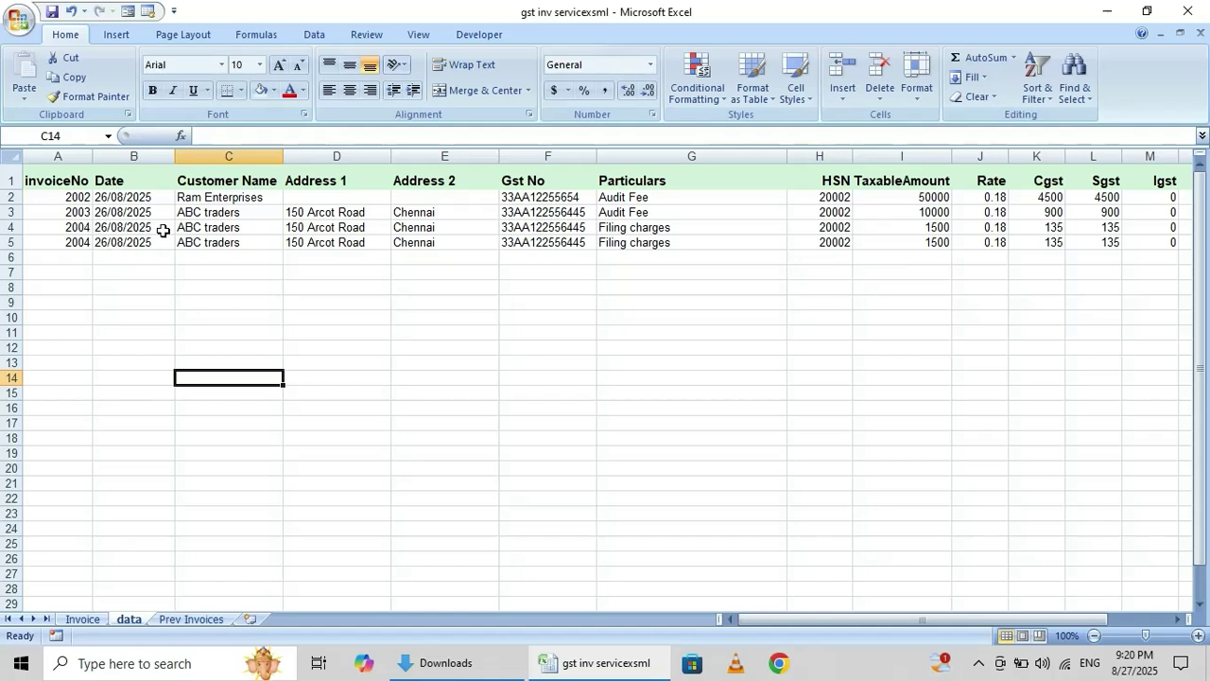
- Delete row 5, the duplicate 2004 filing-charges record, as an entire row
click(84, 243)
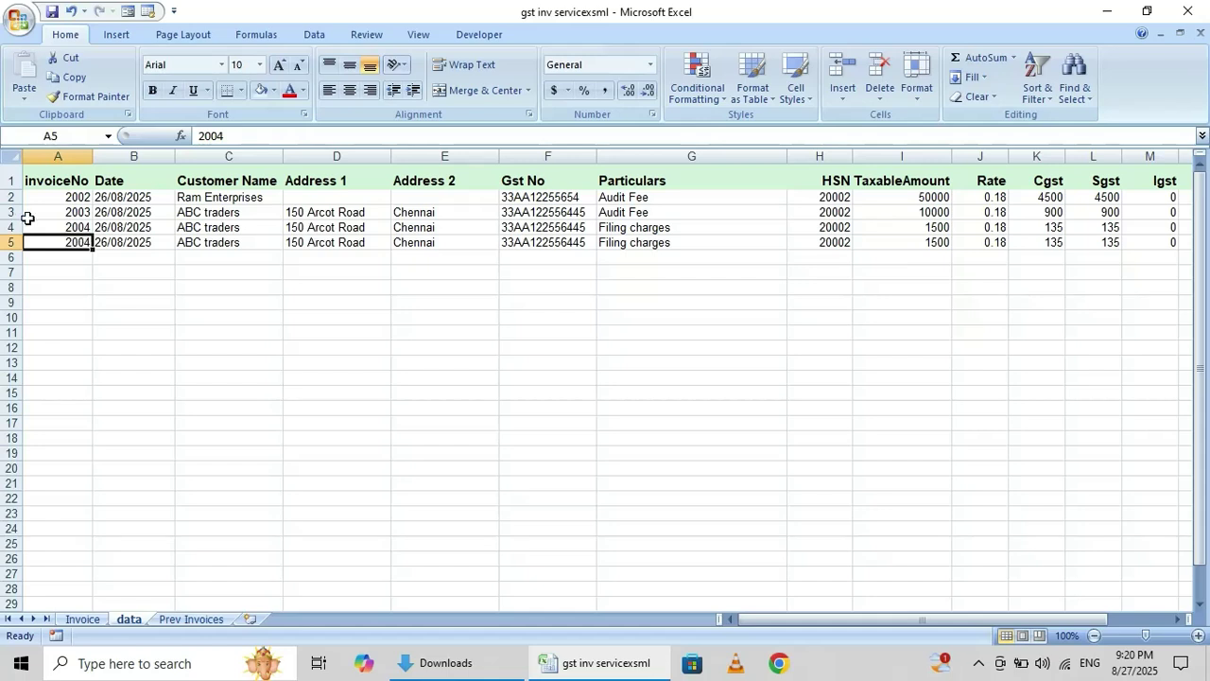
right_click(52, 242)
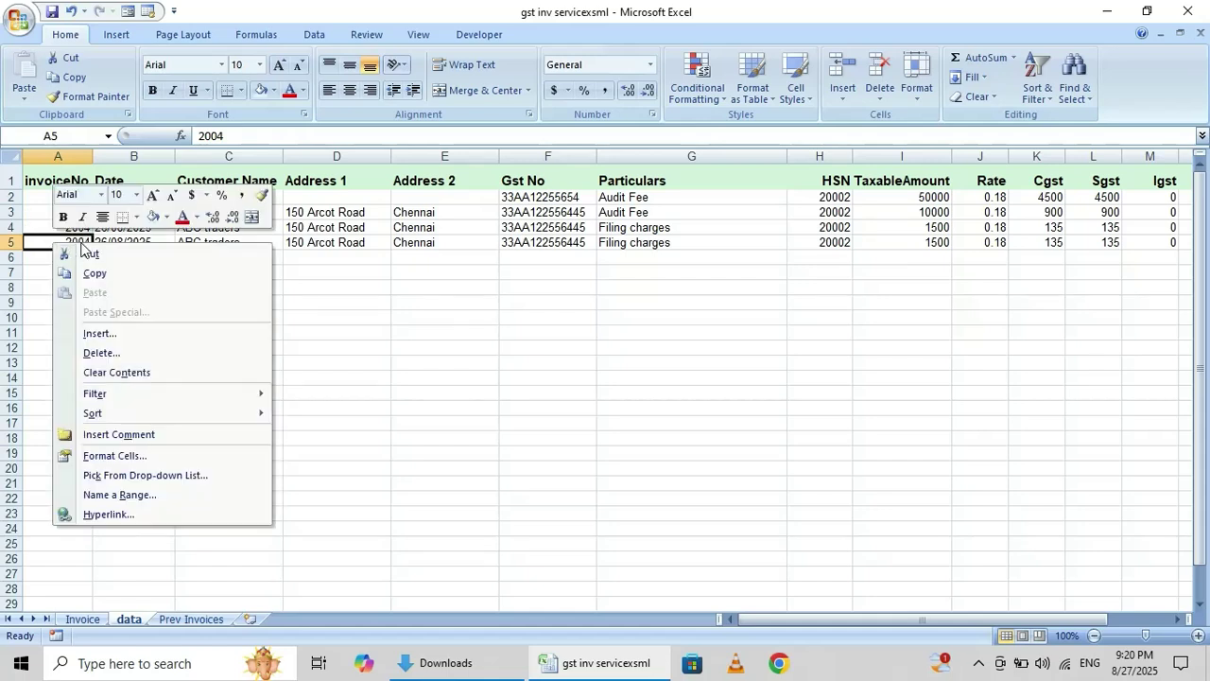
click(114, 354)
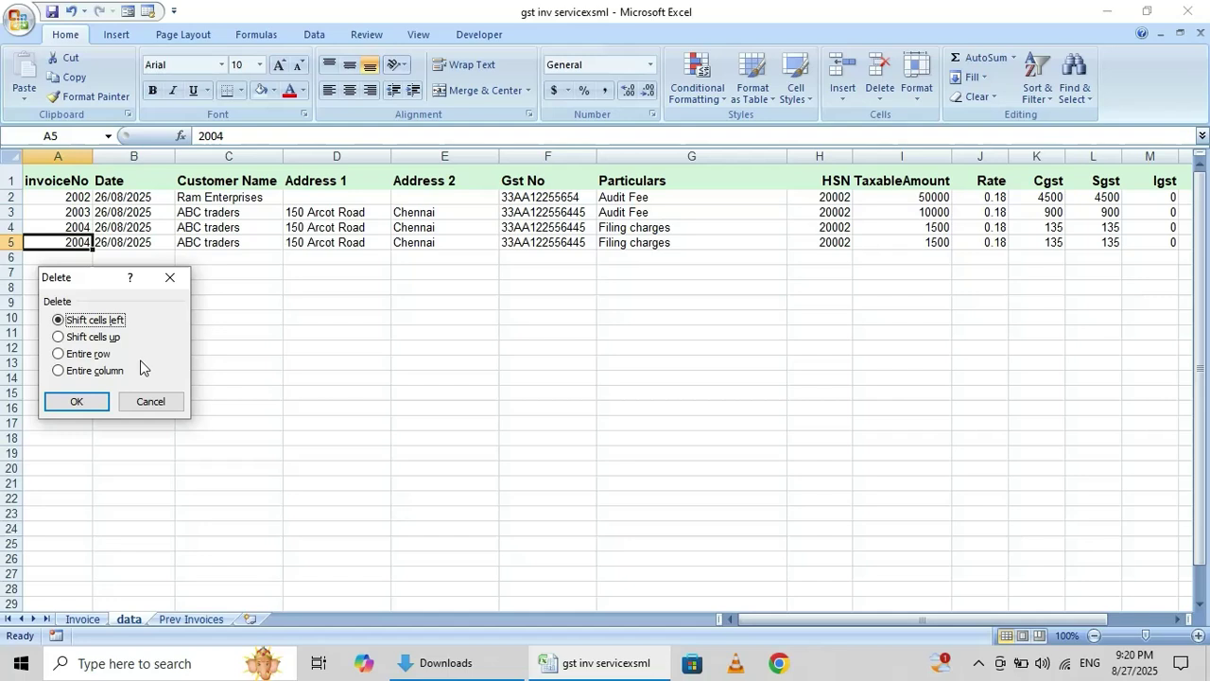
click(104, 356)
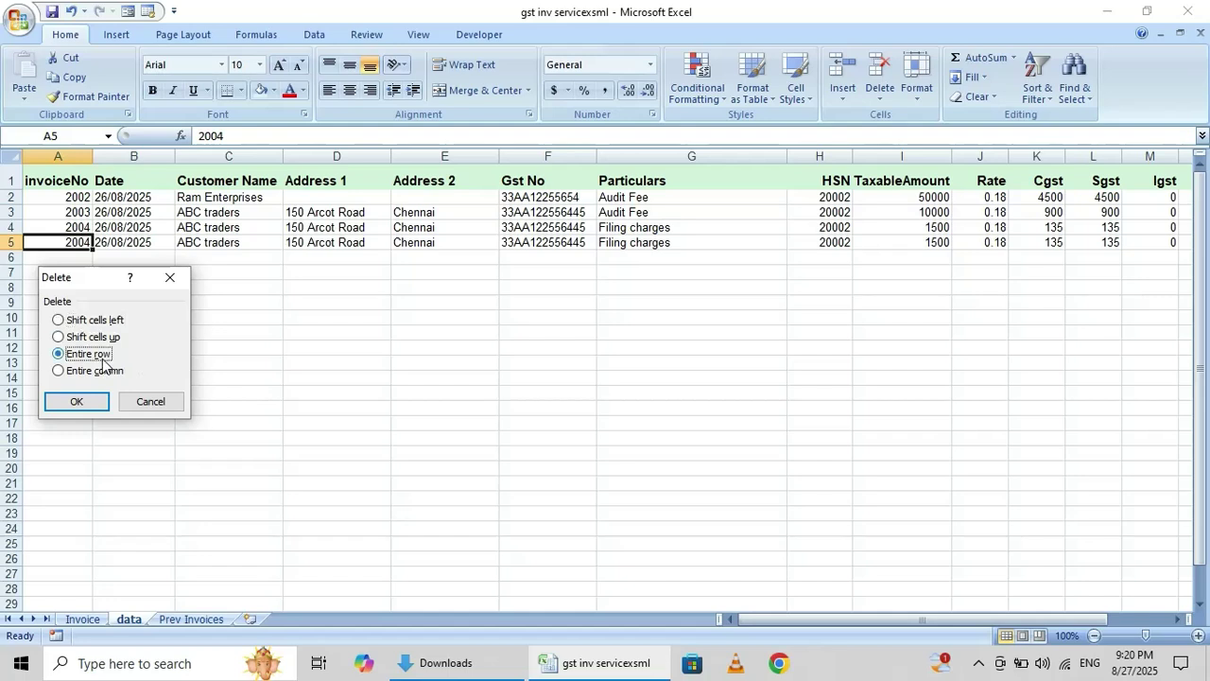
click(92, 405)
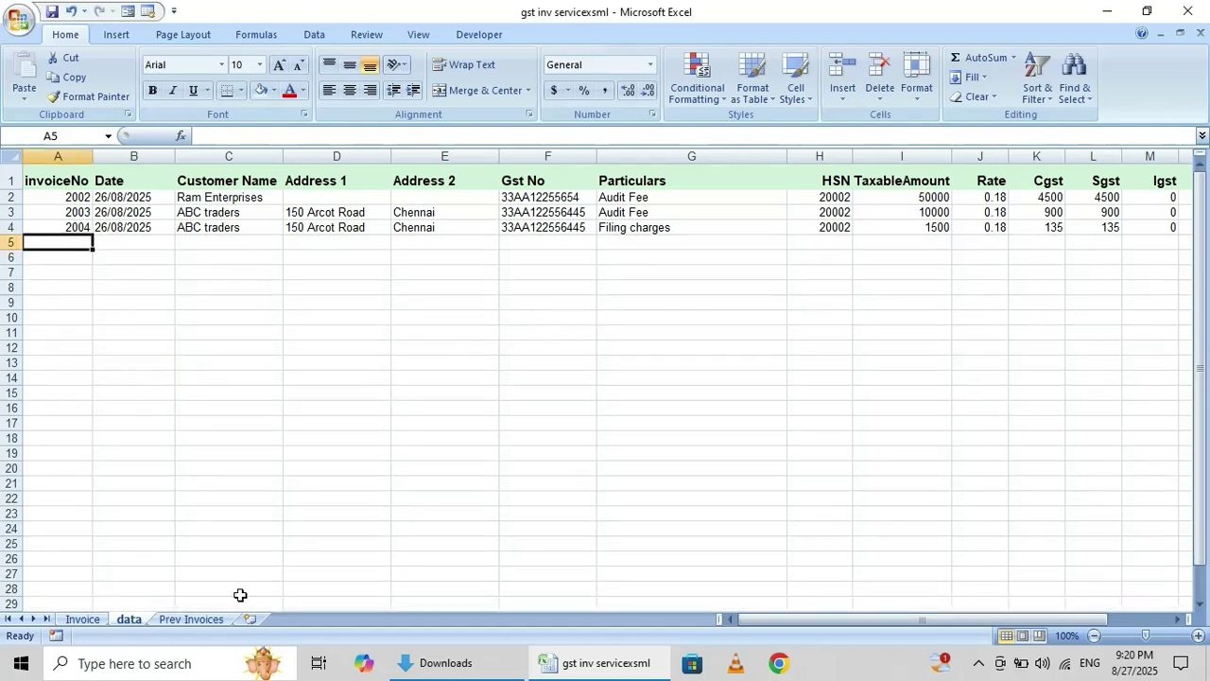
- Move through the Invoice and data sheets to Prev Invoices, which shows invoice 2003
click(83, 619)
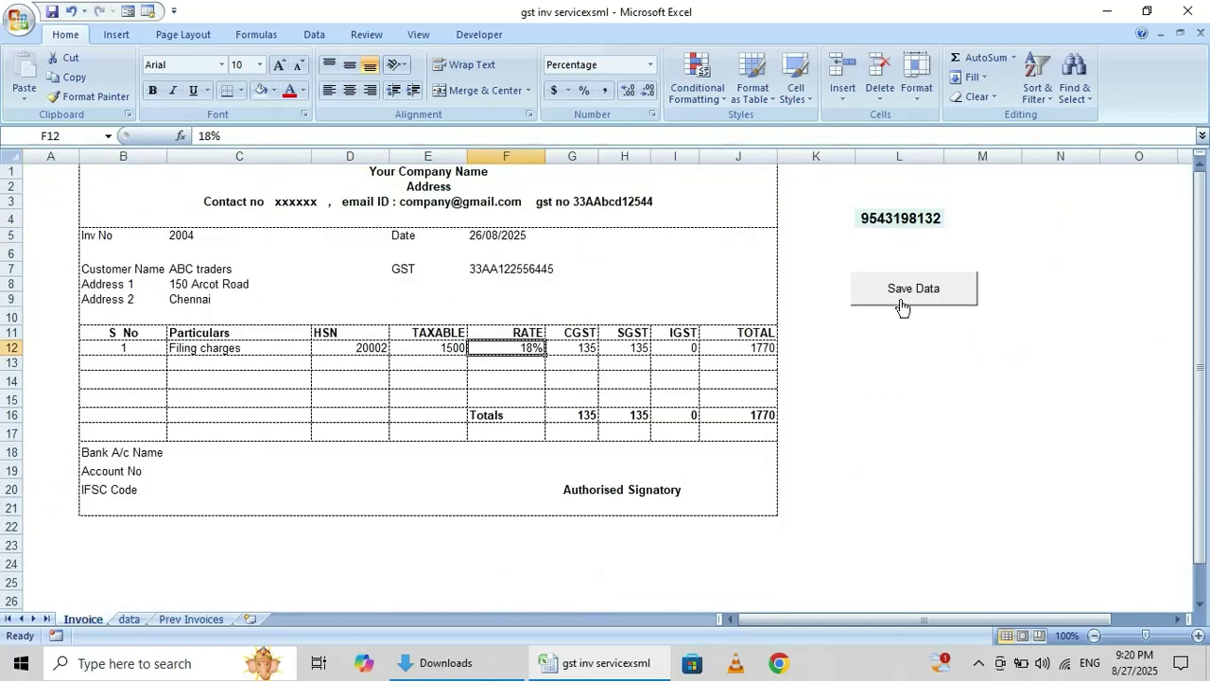
click(131, 618)
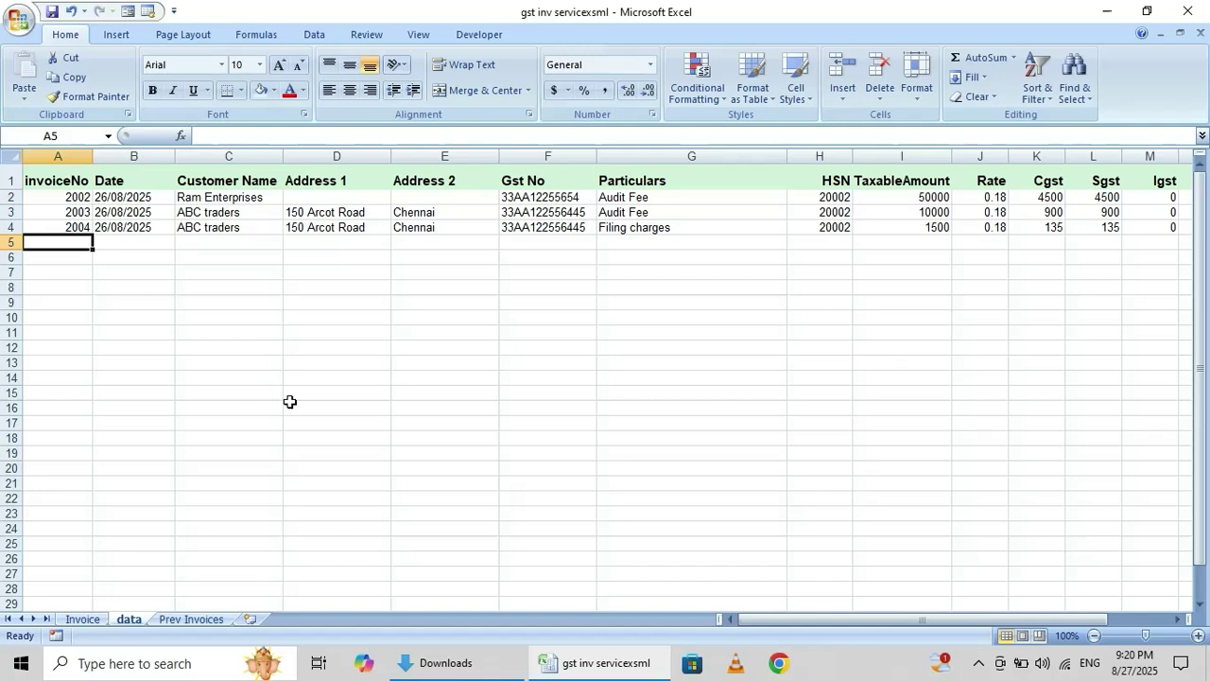
click(205, 620)
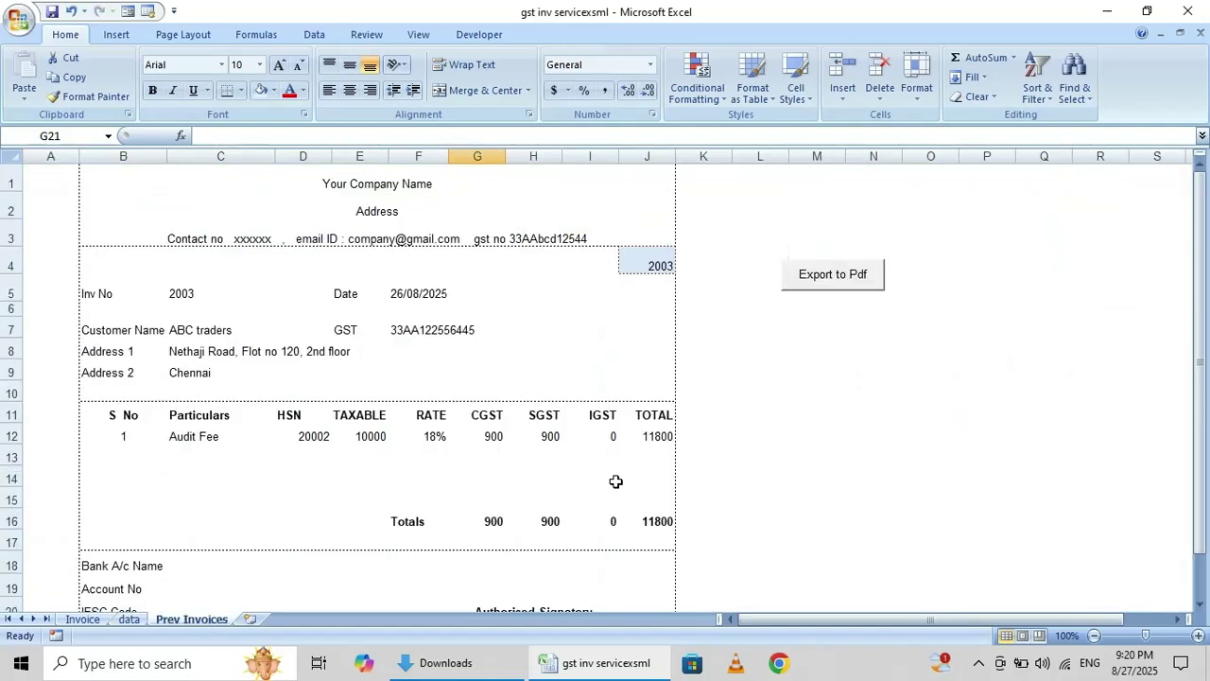
- Look up 2004, then 2002 in J4, loading Ram Enterprises' invoice totalling 59000
click(645, 268)
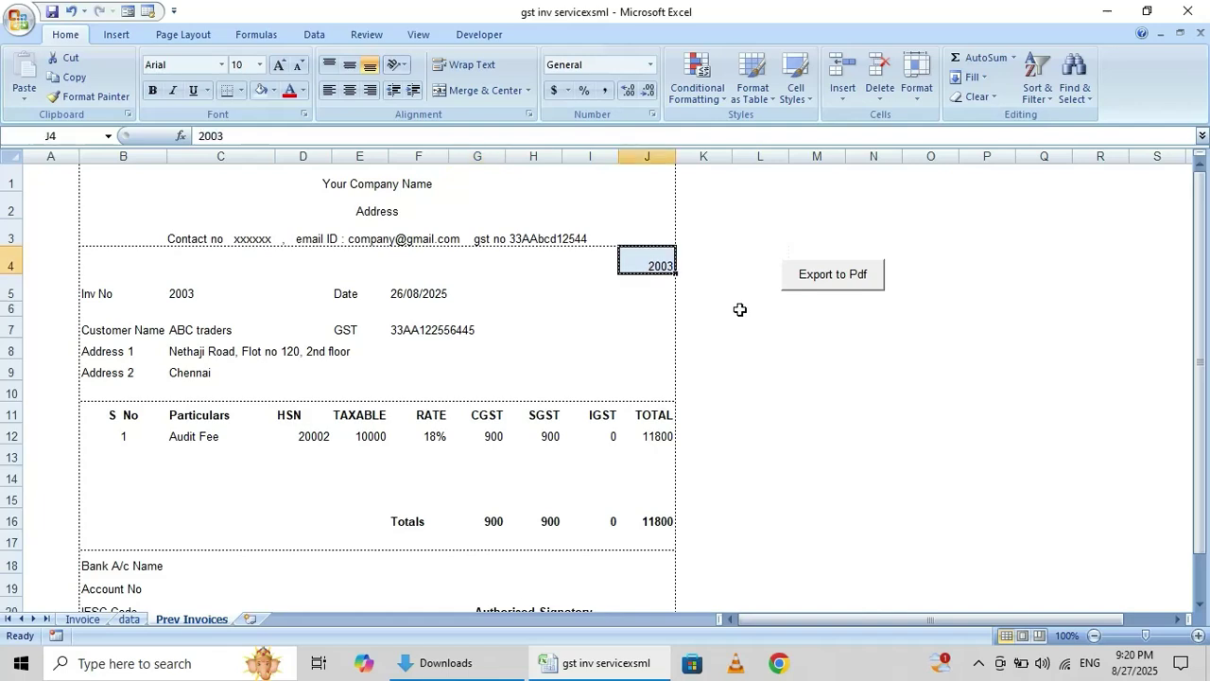
text(200)
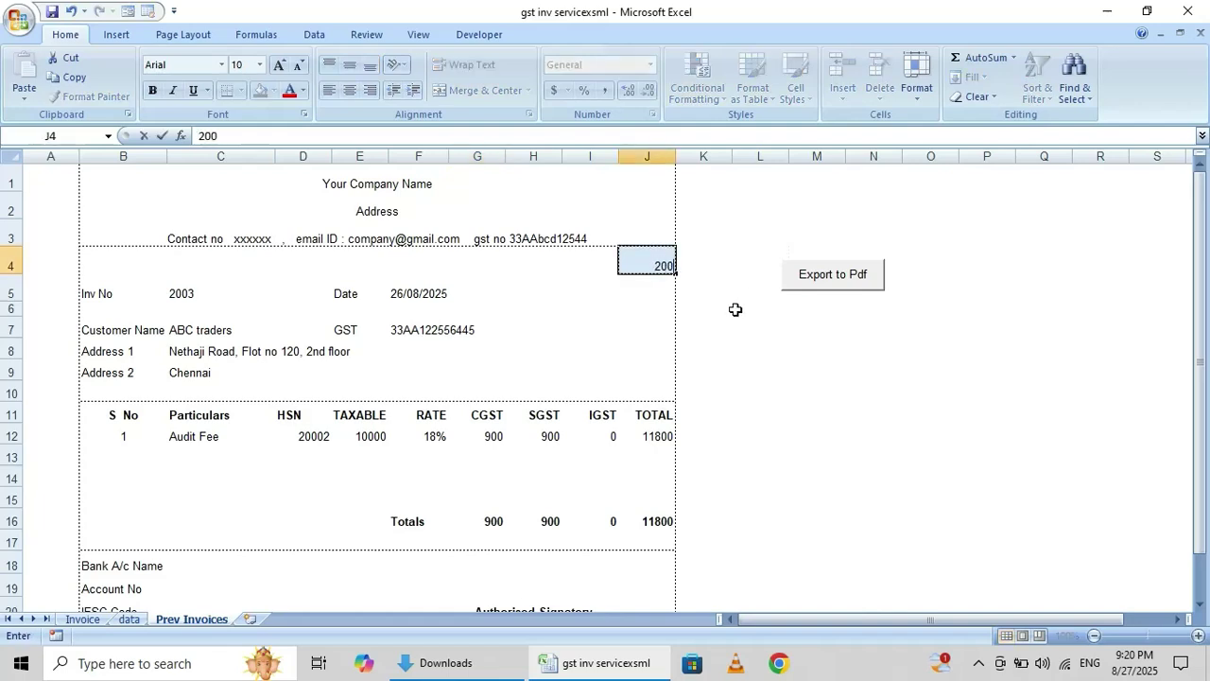
text(4)
click(626, 308)
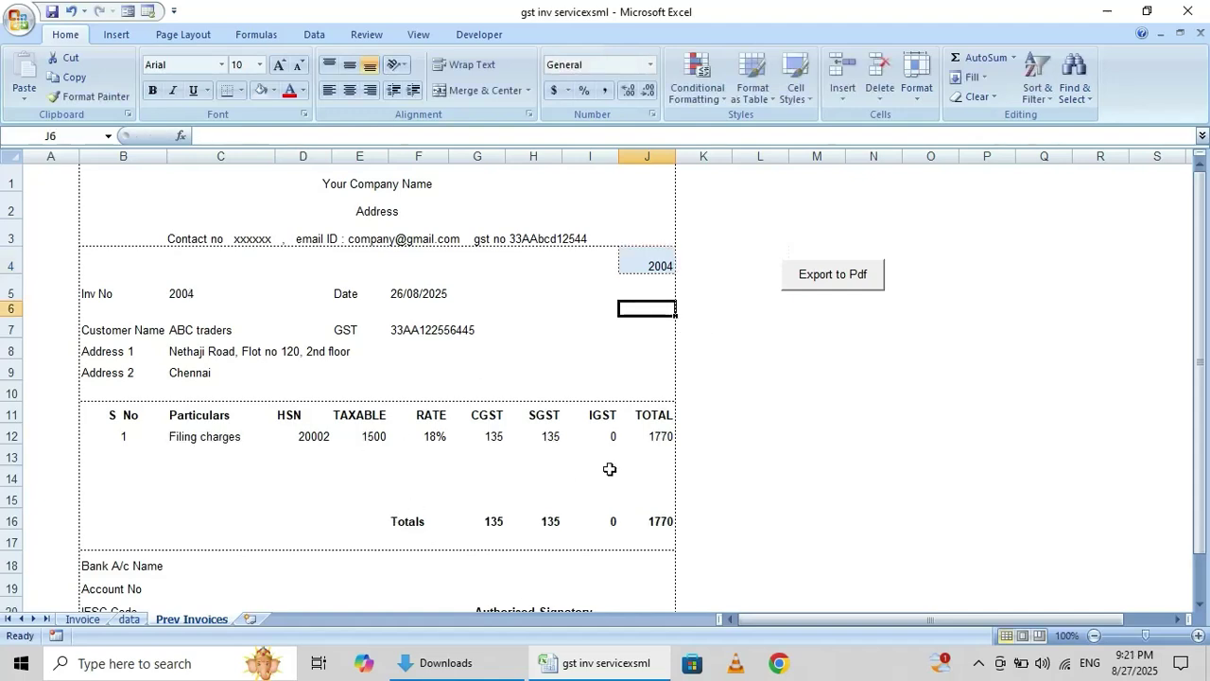
click(652, 269)
text(200)
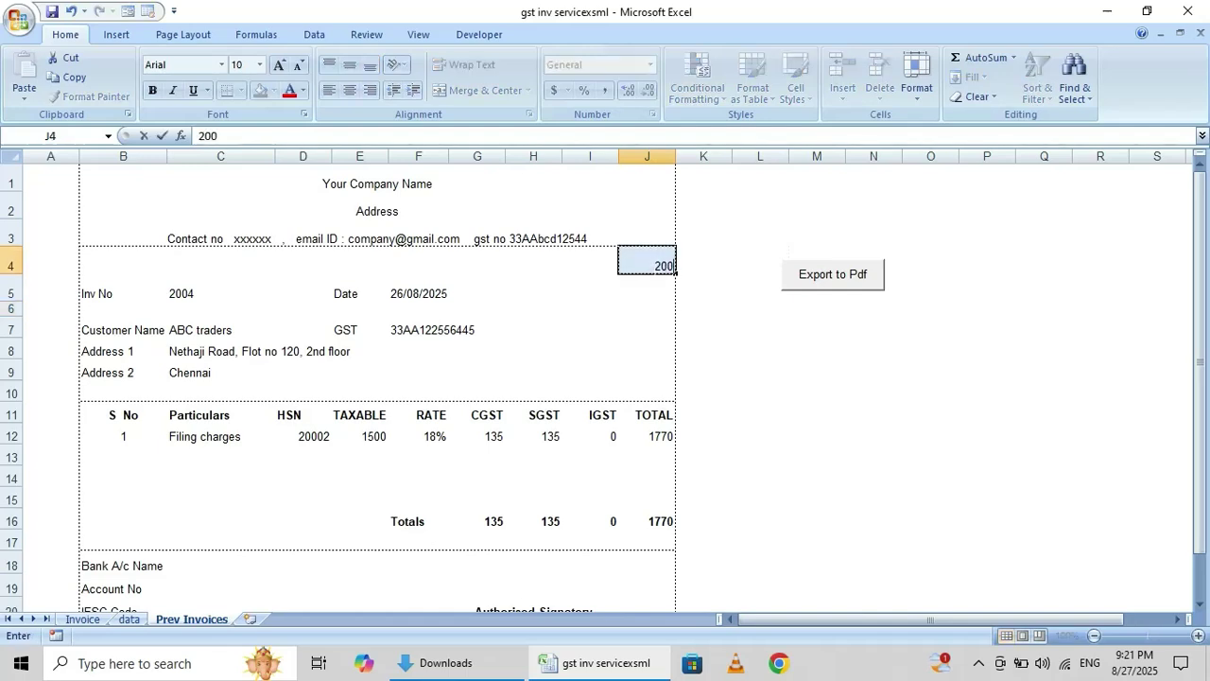
text(2)
click(628, 305)
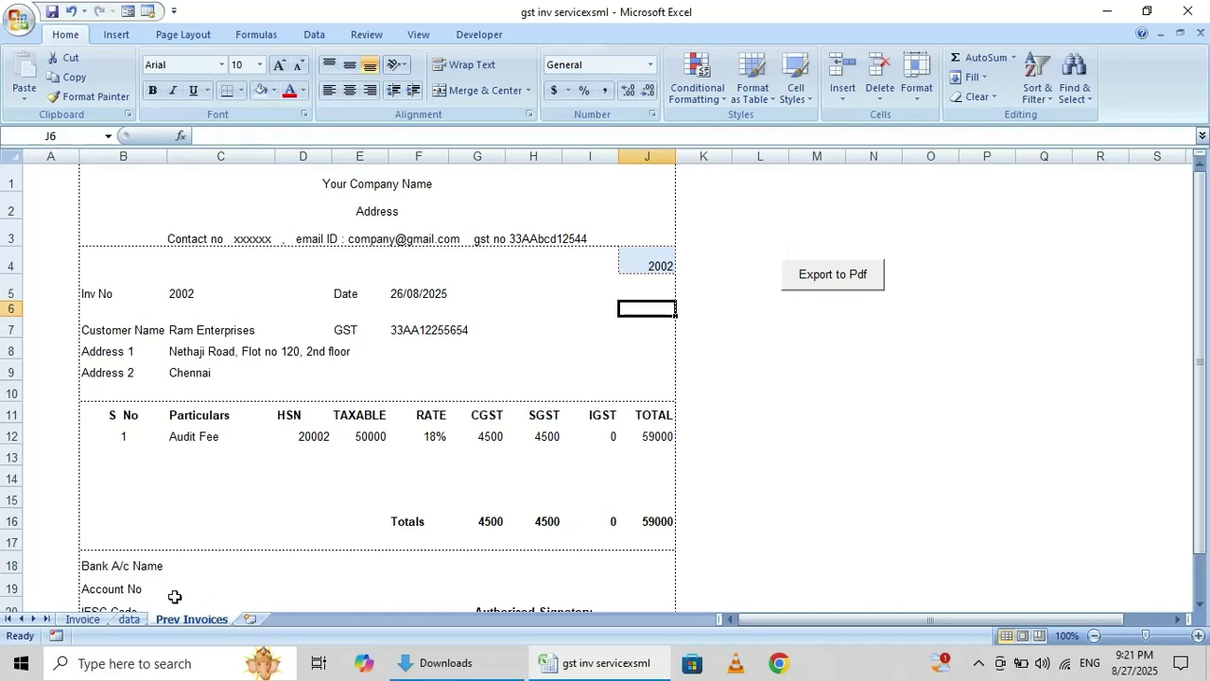
- Switch between the data and Invoice sheets, ending on the data sheet's three records
click(130, 619)
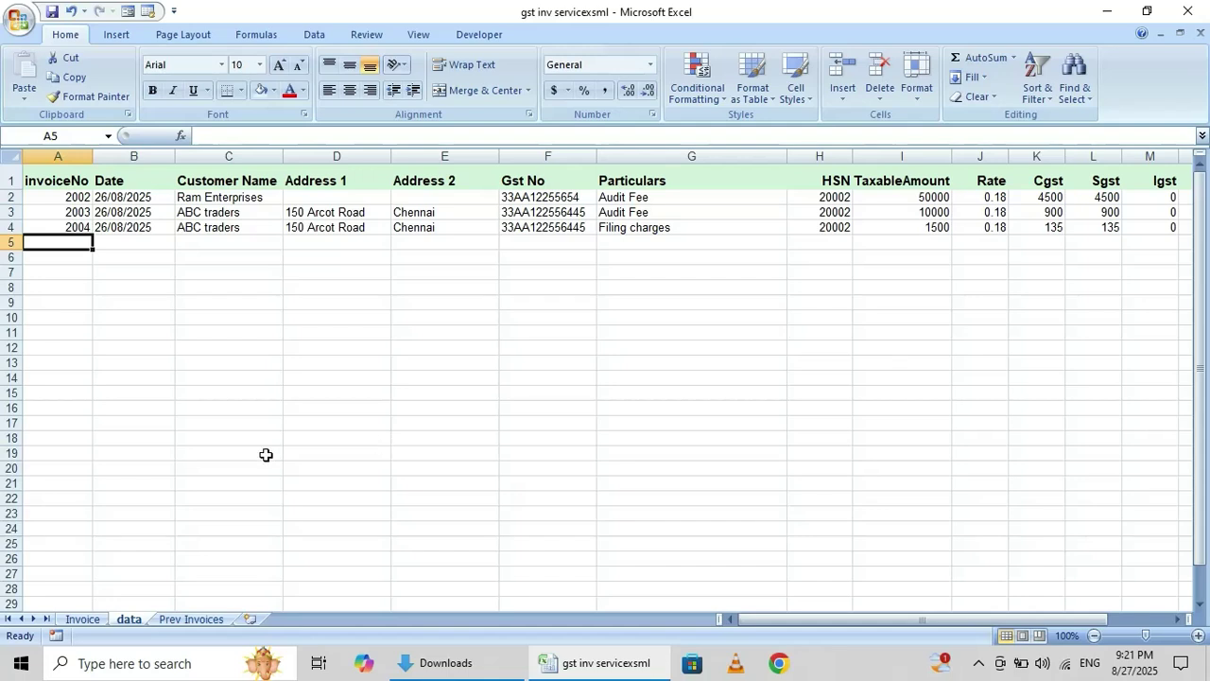
click(83, 619)
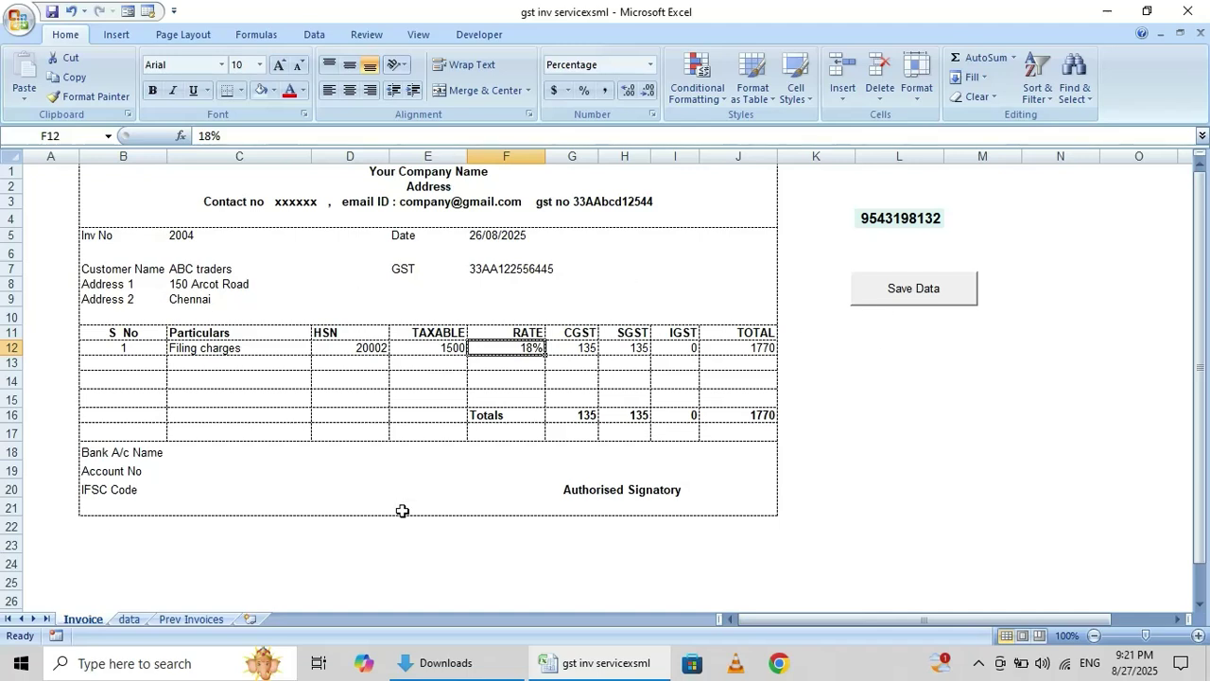
click(130, 620)
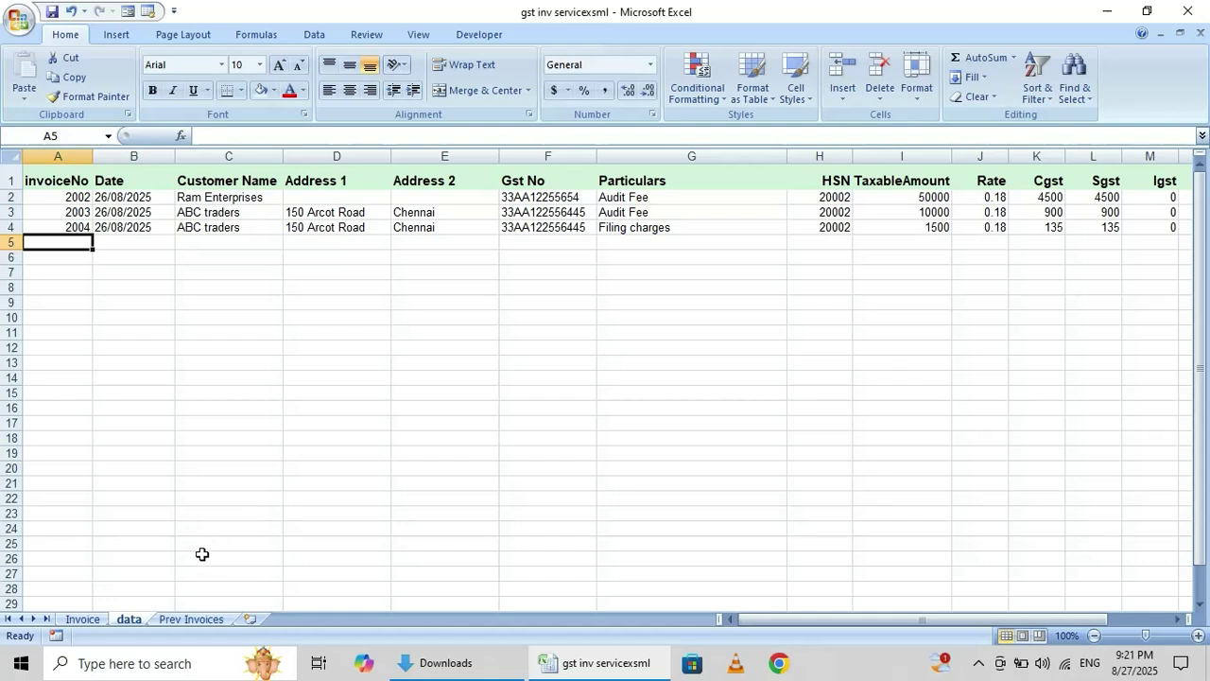
- On Prev Invoices, enter 2003 in J4 to recall that invoice
click(191, 619)
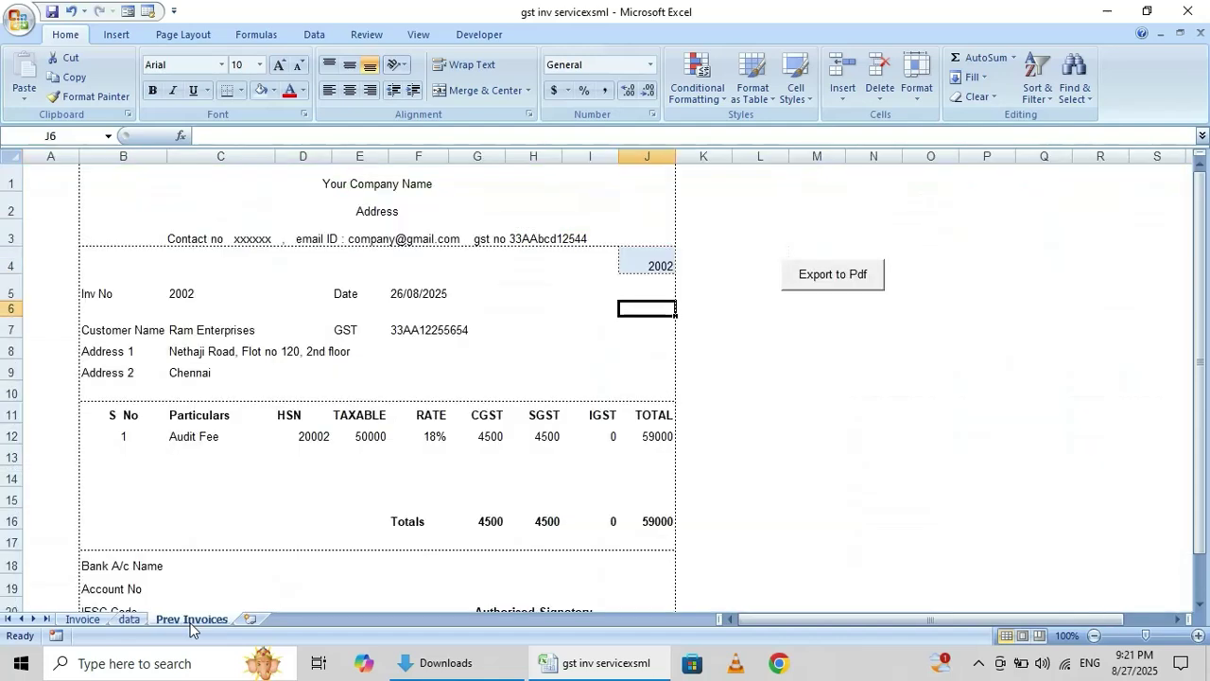
click(642, 268)
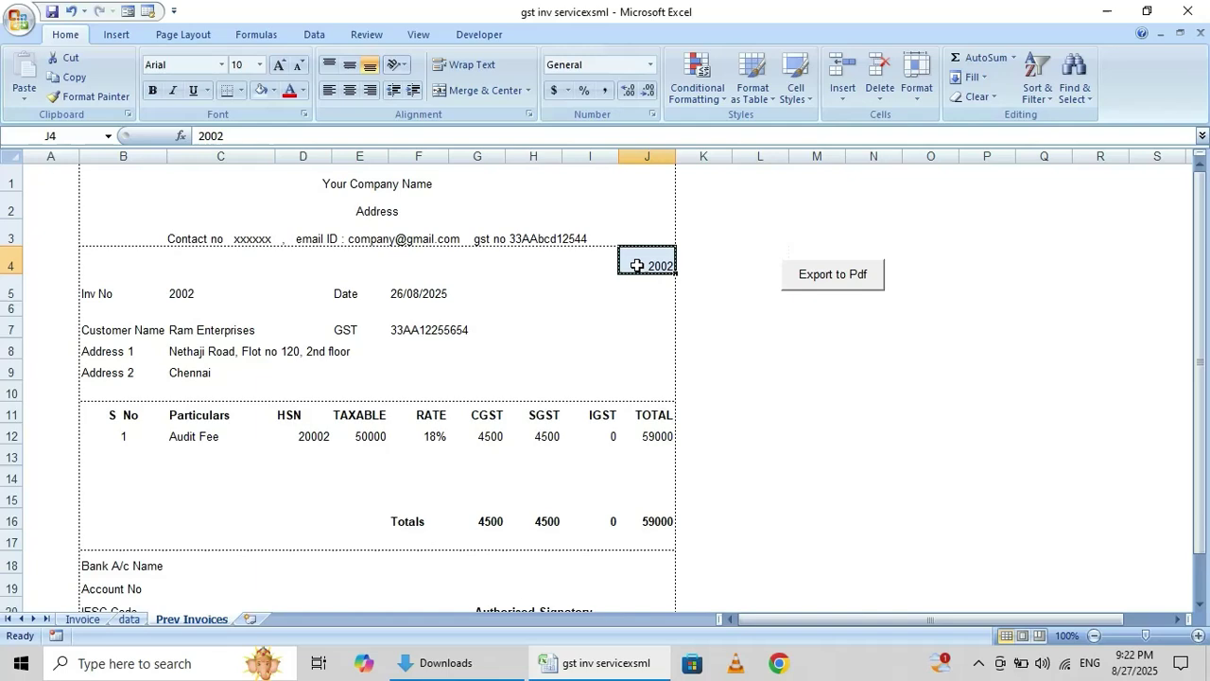
ctrl+click(653, 263)
text(2003)
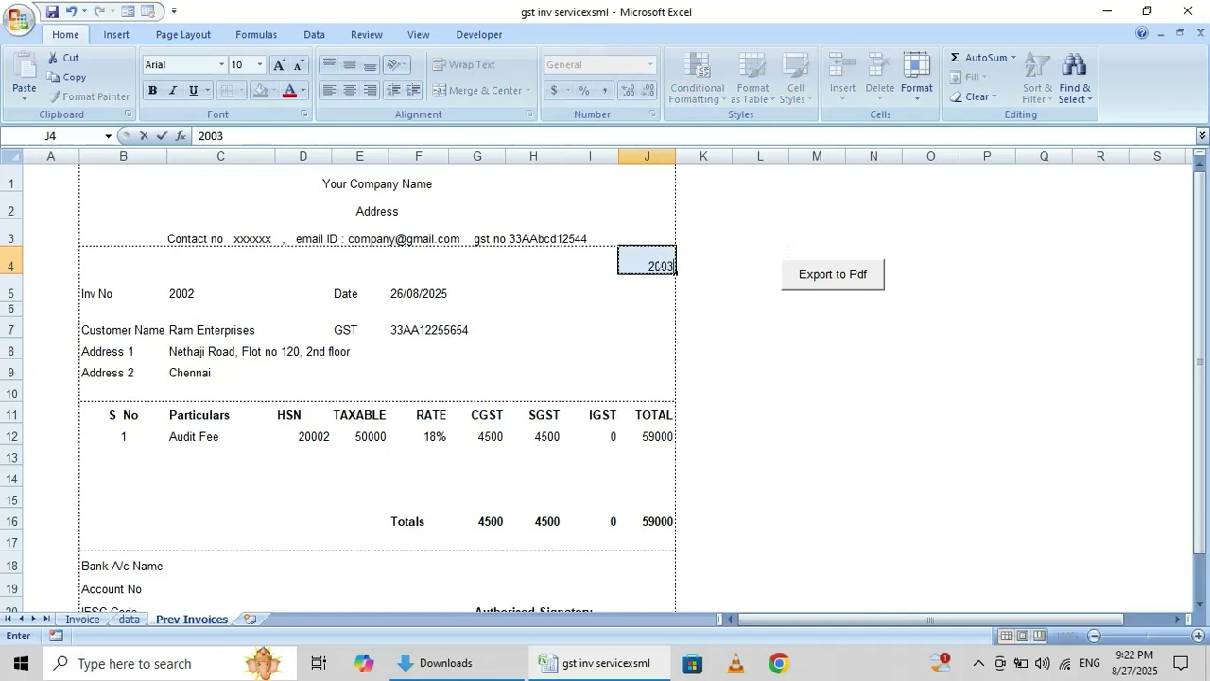
key(Return)
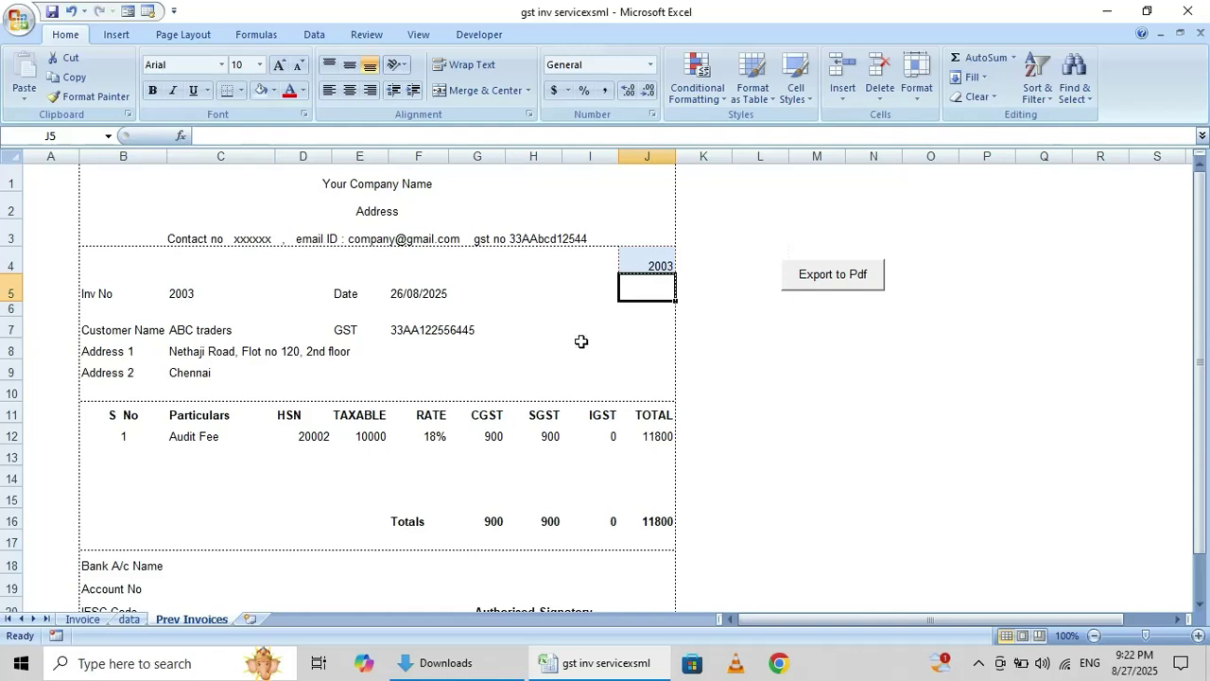
- Enter 2004 in J4 to recall ABC traders' filing-charges invoice totalling 1770
click(656, 260)
text(2)
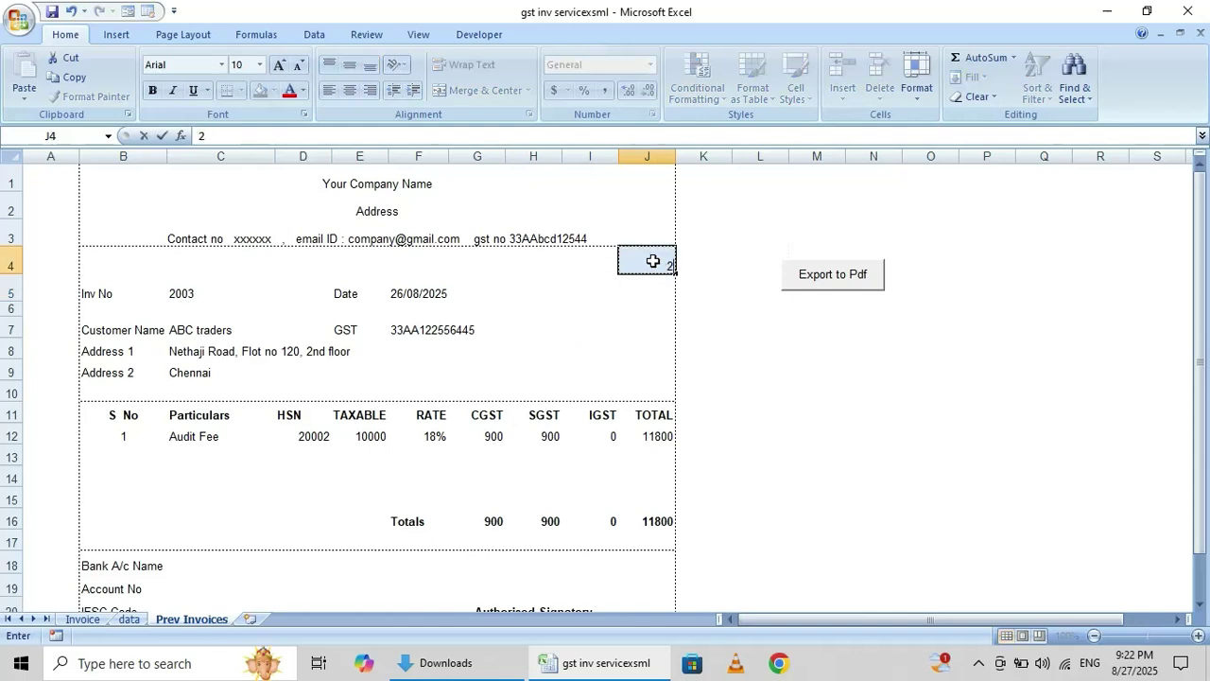
text(004)
click(615, 324)
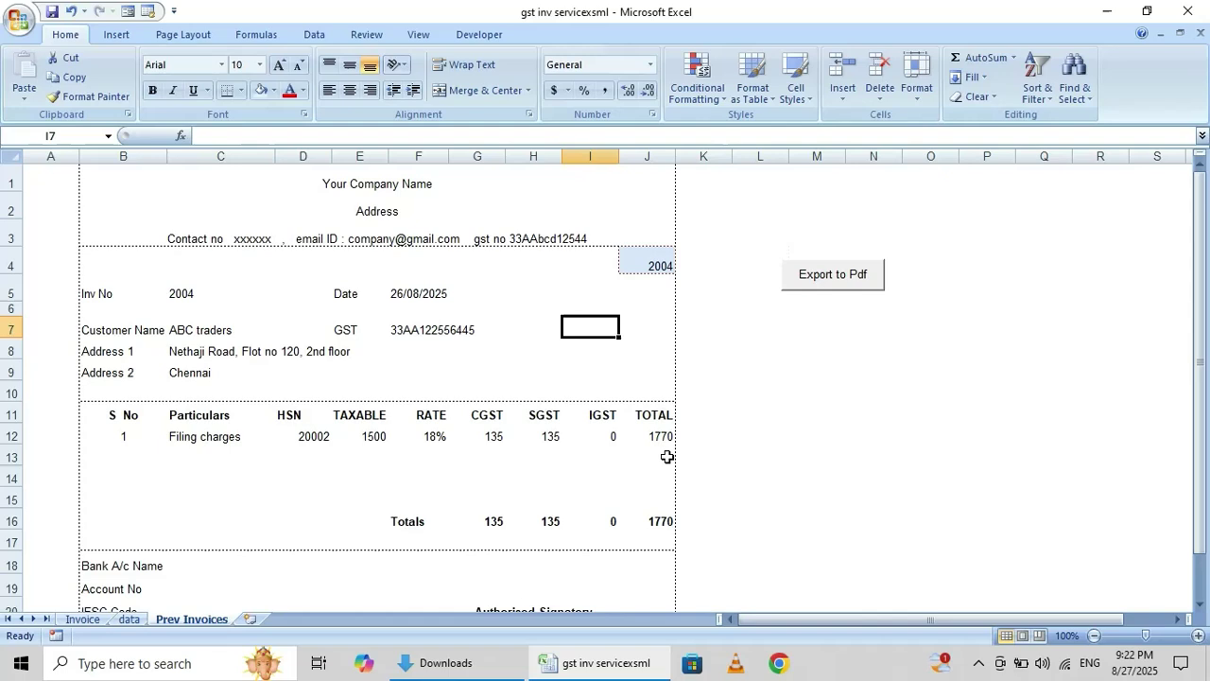
- Narrow the data sheet's Particulars column to width 18 so totals 59000, 11800, 1770 show
click(129, 618)
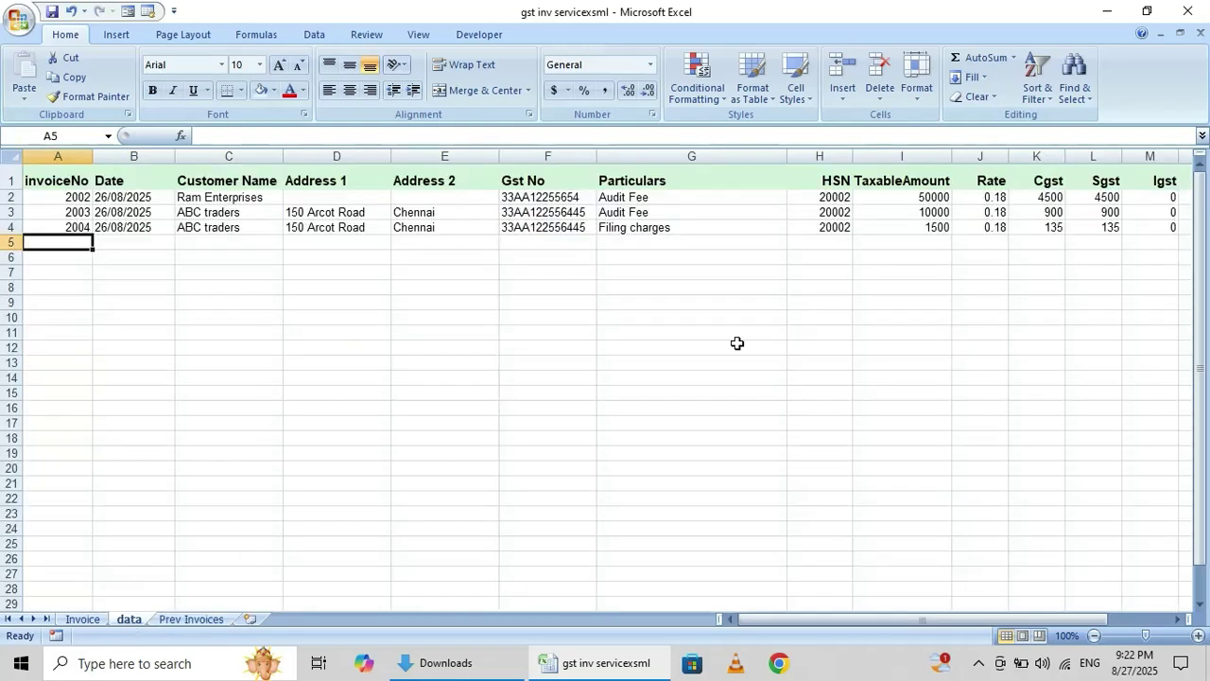
click(936, 227)
key(Right)
key(Right)
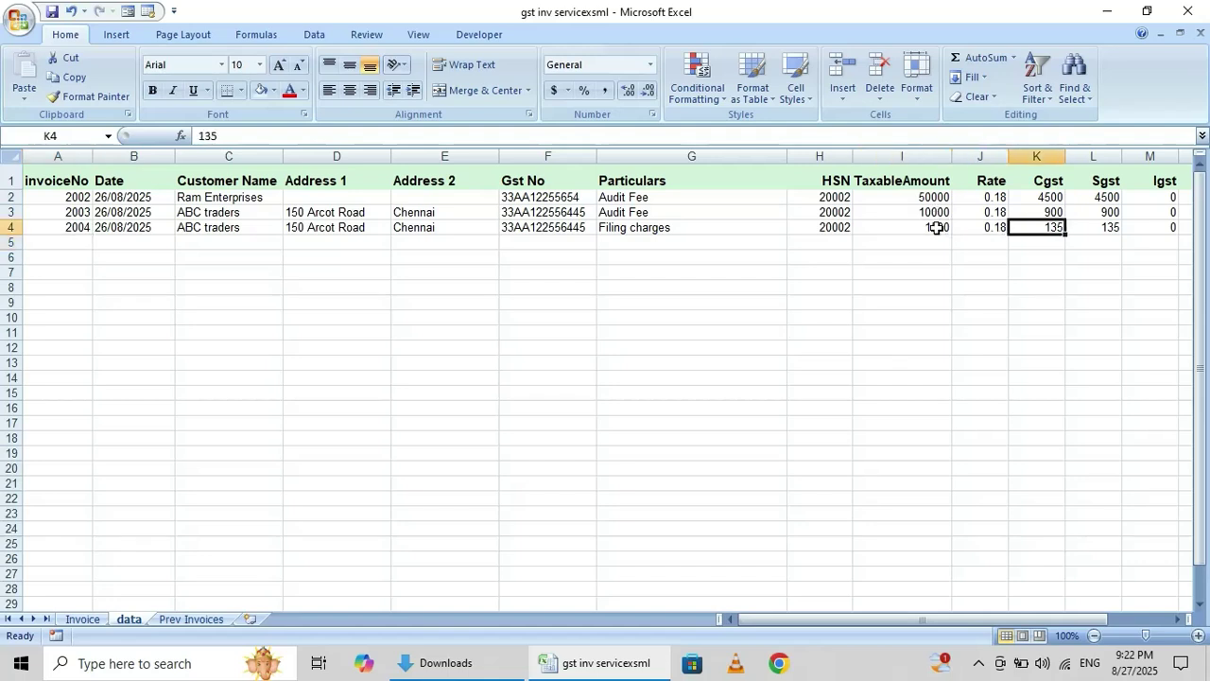
key(Right)
key(Right)
key(Right)
key(Left)
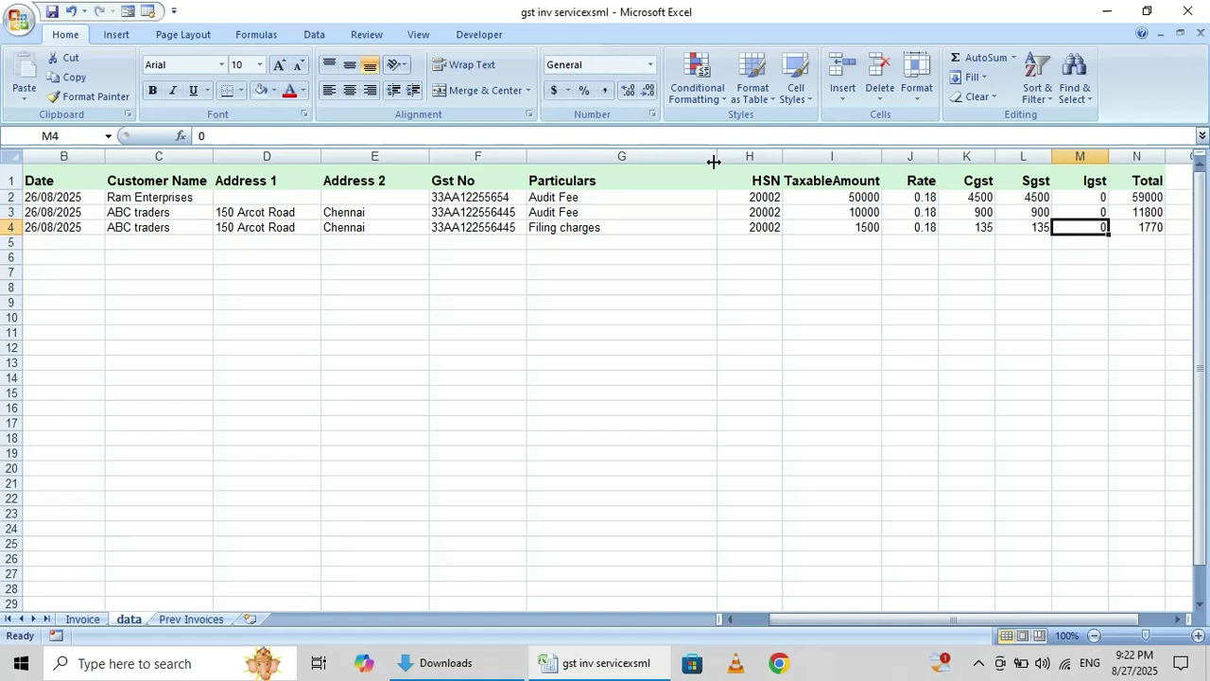
drag(717, 157, 642, 170)
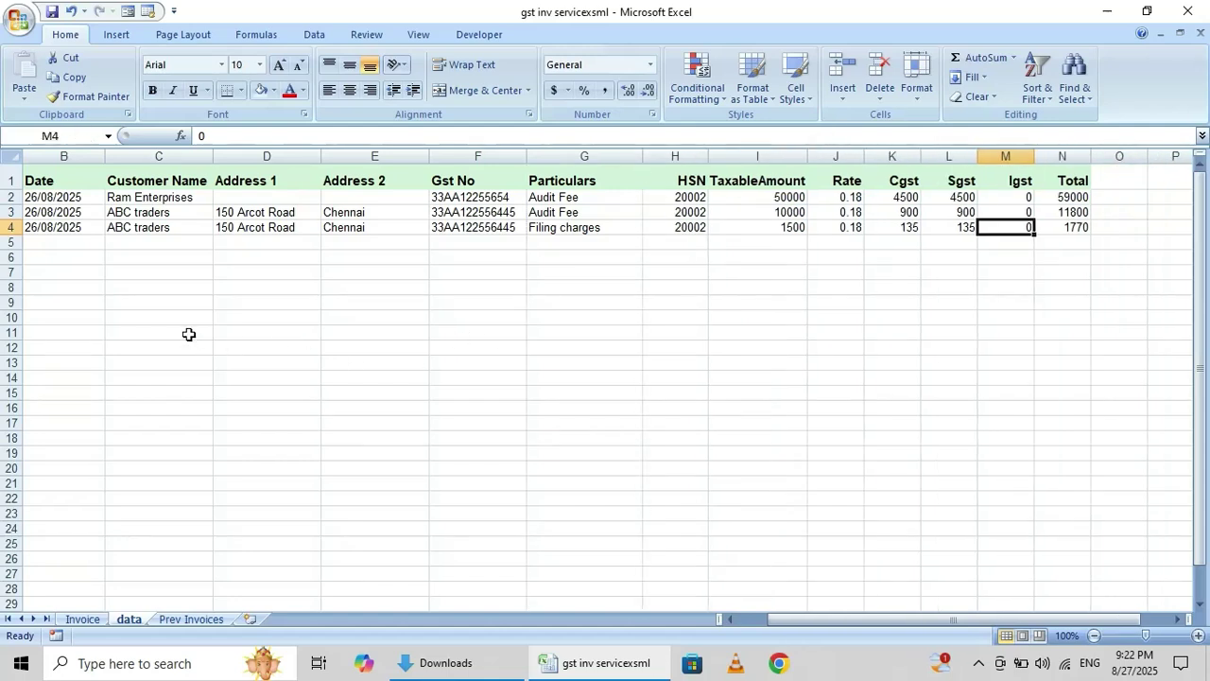
click(82, 619)
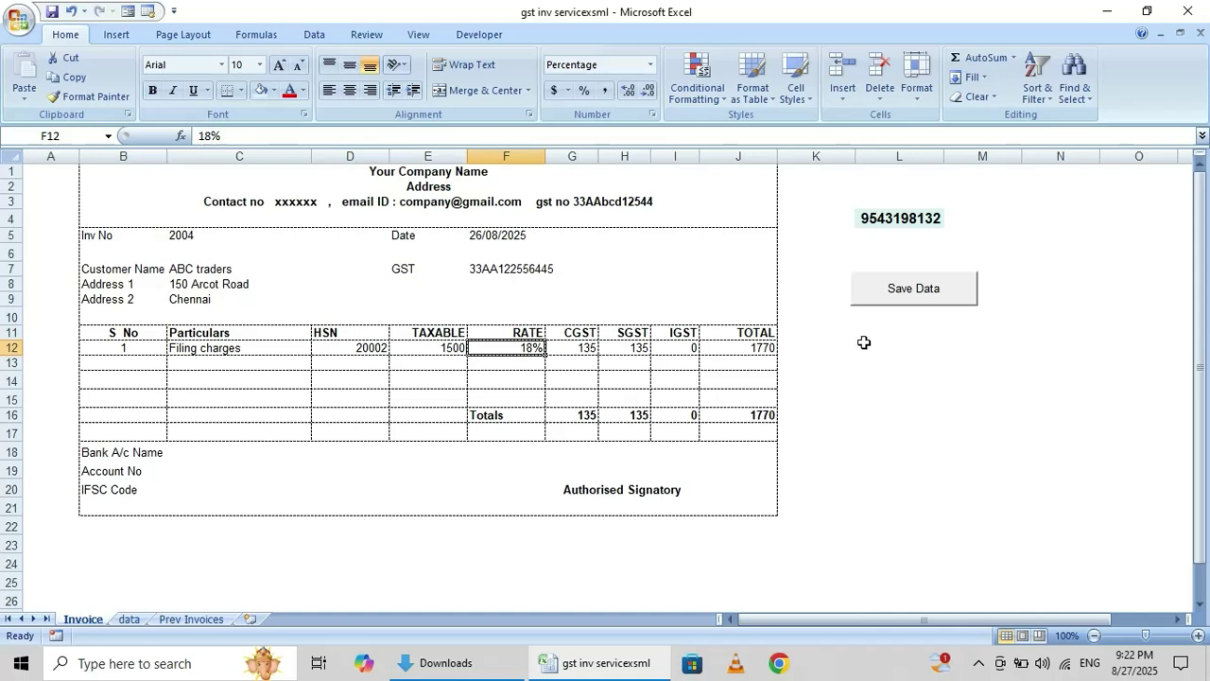
click(199, 621)
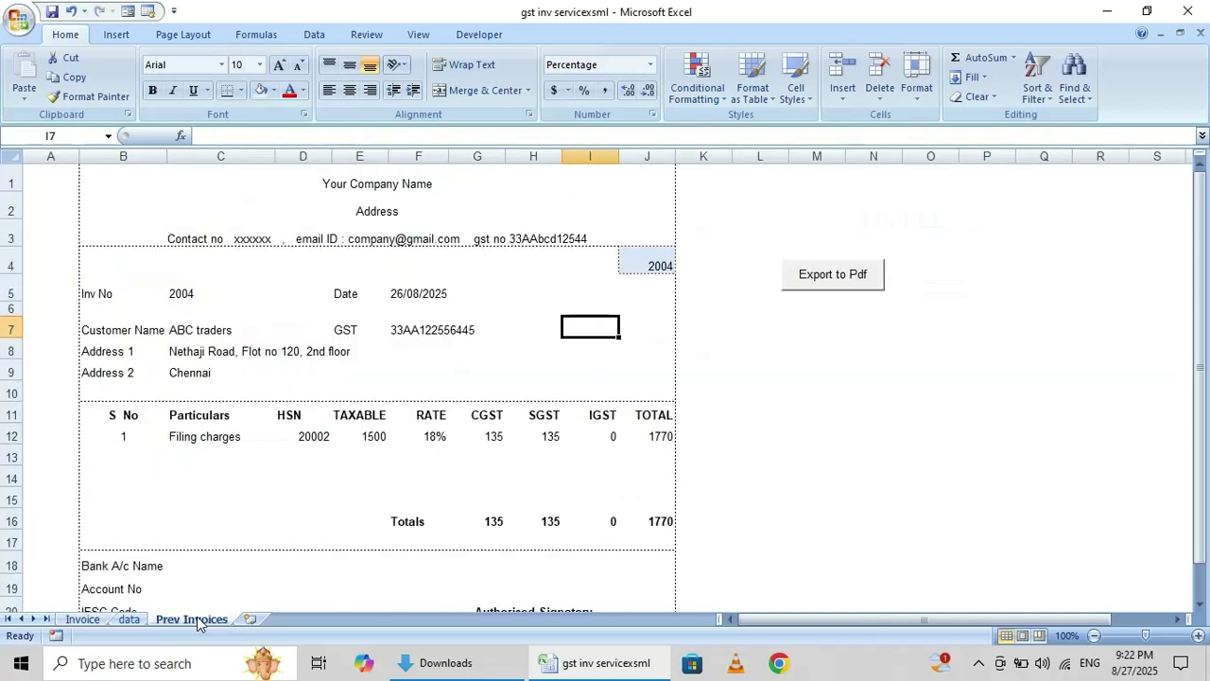
click(129, 620)
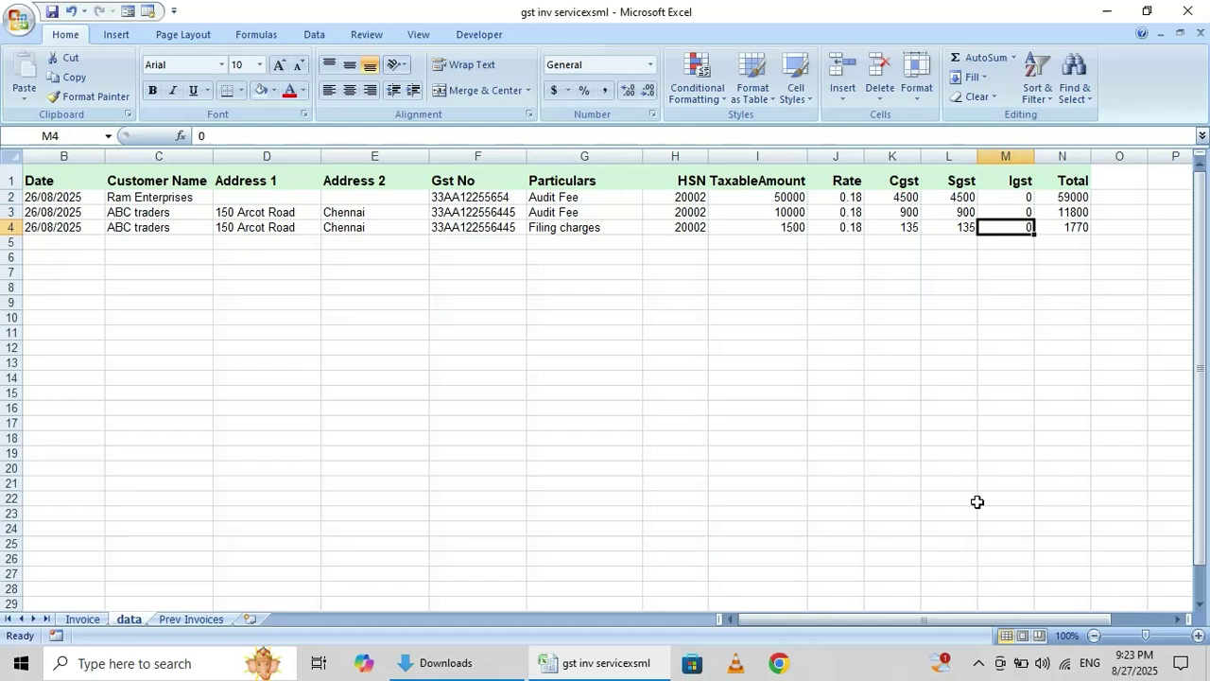